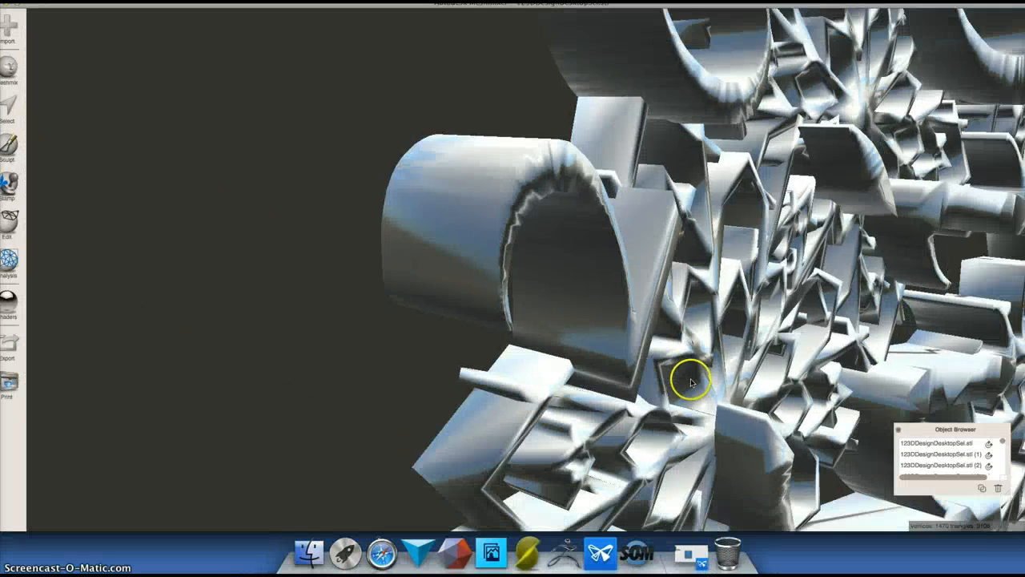
# Enlarge the Object Browser to list every 123DDesignDesktopSel.stl part, select them all and combine them into one object
pyautogui.scroll(-10, 693, 382)
pyautogui.moveTo(693, 383); pyautogui.dragTo(620, 373, button='right')
pyautogui.moveTo(681, 437); pyautogui.dragTo(649, 427, button='right')
pyautogui.click(942, 437)
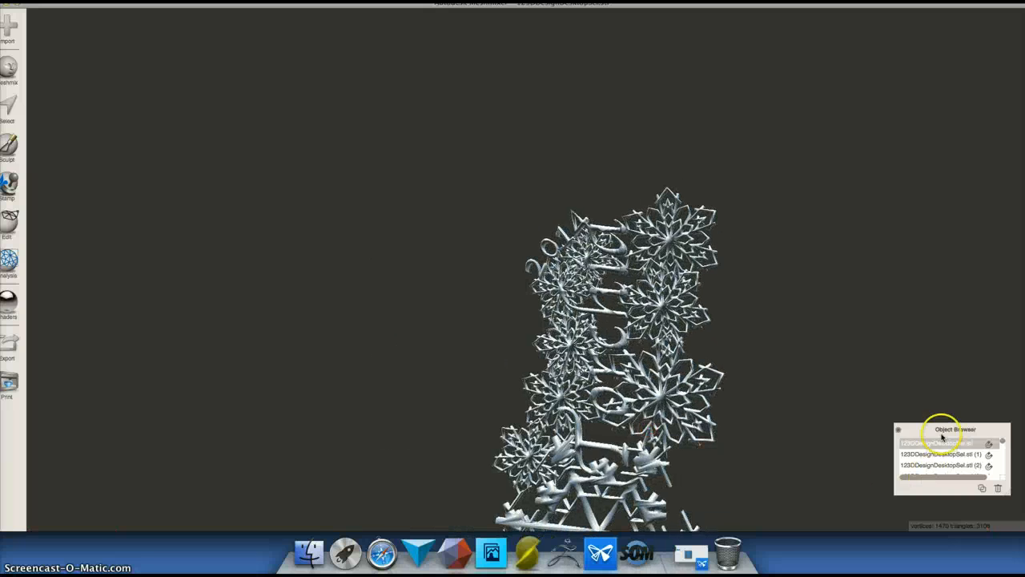
pyautogui.moveTo(952, 429); pyautogui.dragTo(861, 34)
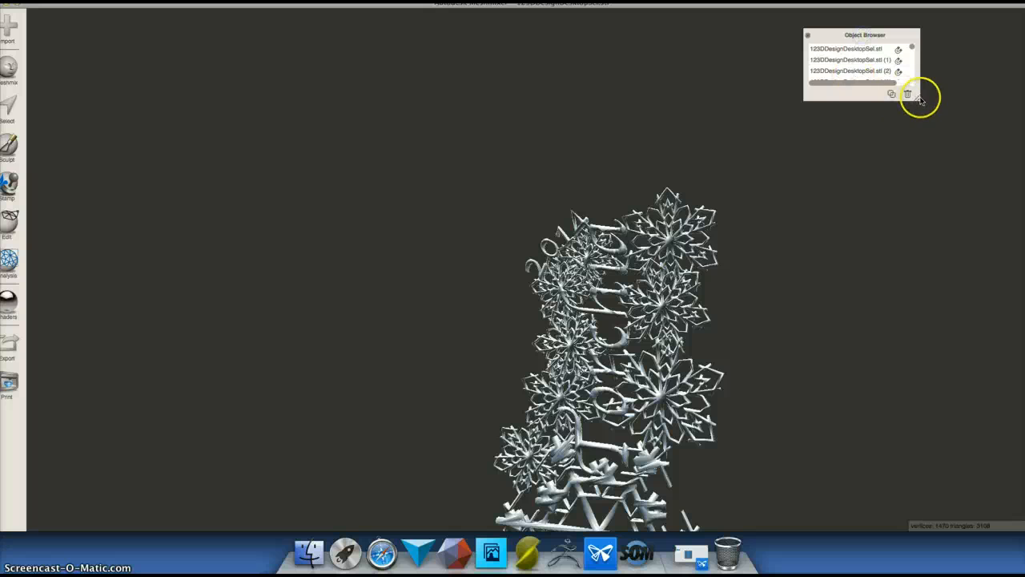
pyautogui.moveTo(921, 99); pyautogui.dragTo(969, 460)
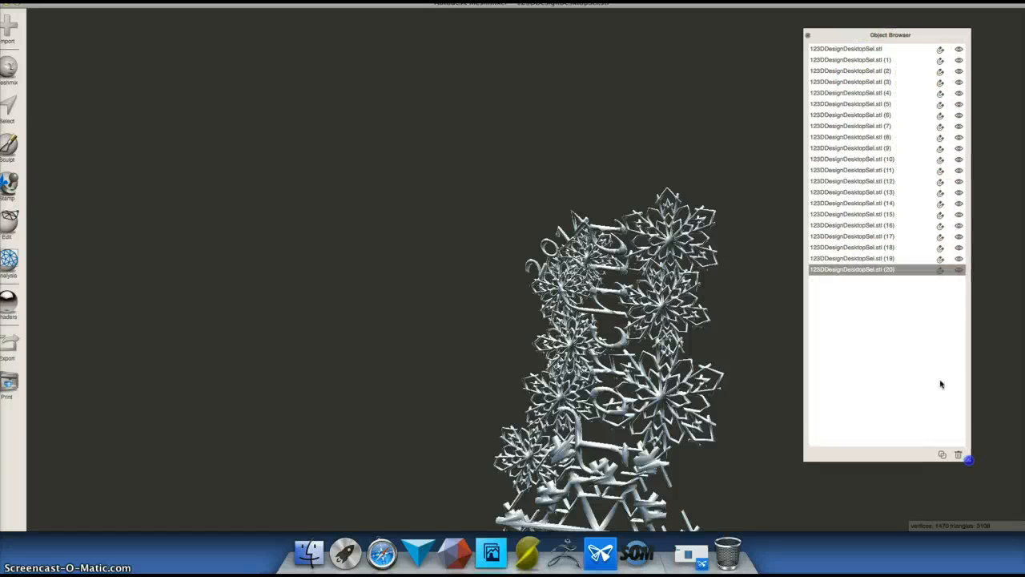
pyautogui.keyDown('shift'); pyautogui.click(845, 50); pyautogui.keyUp('shift')
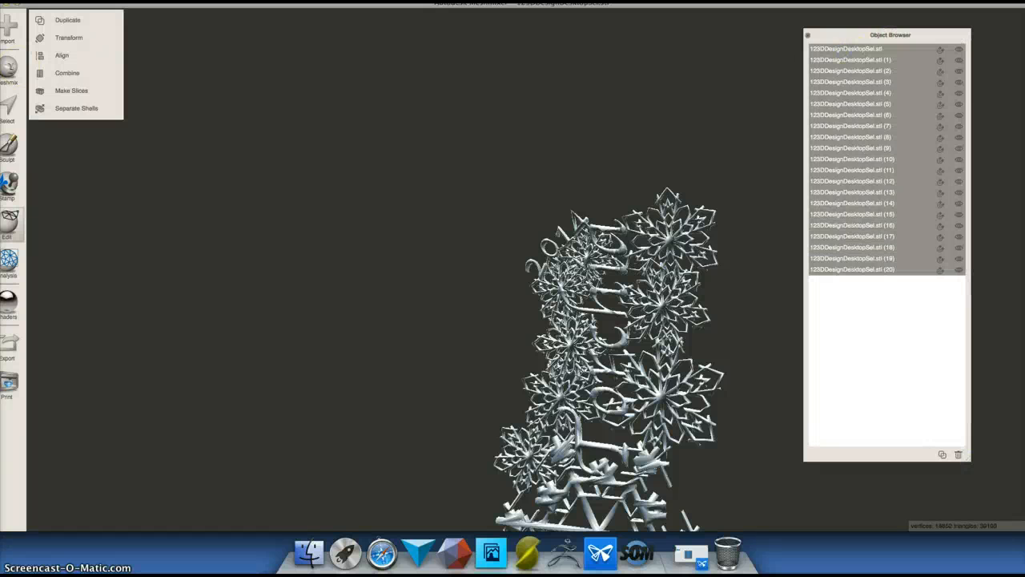
pyautogui.click(50, 73)
# Recompute the combined mesh with Make Solid in Accurate mode: solid accuracy 512, mesh density 402, minimum thickness 0.36 mm, cull edges threshold 0
pyautogui.click(71, 147)
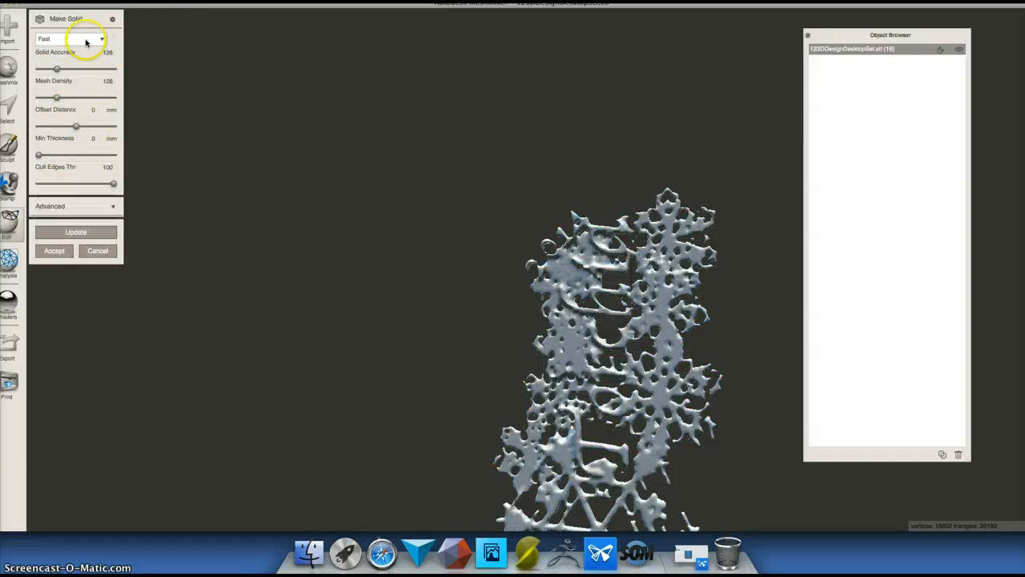
pyautogui.click(77, 40)
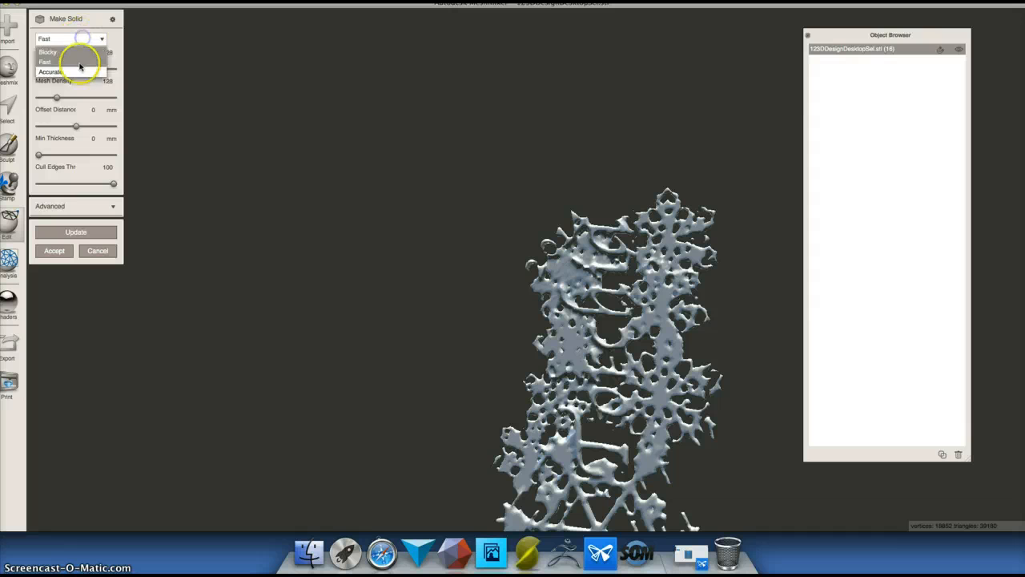
pyautogui.click(77, 70)
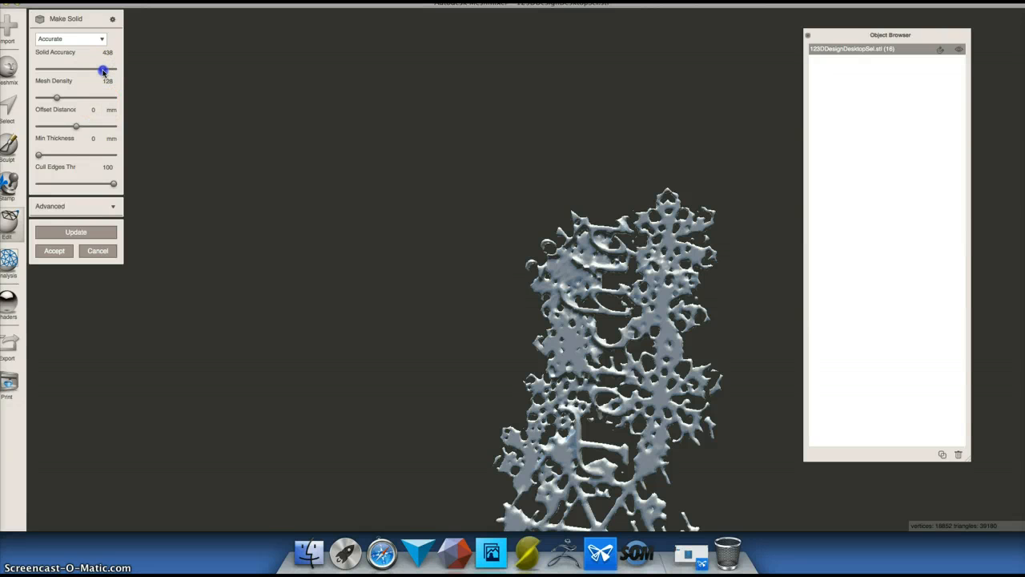
pyautogui.moveTo(102, 71); pyautogui.dragTo(113, 70)
pyautogui.moveTo(56, 97); pyautogui.dragTo(77, 101)
pyautogui.click(50, 155)
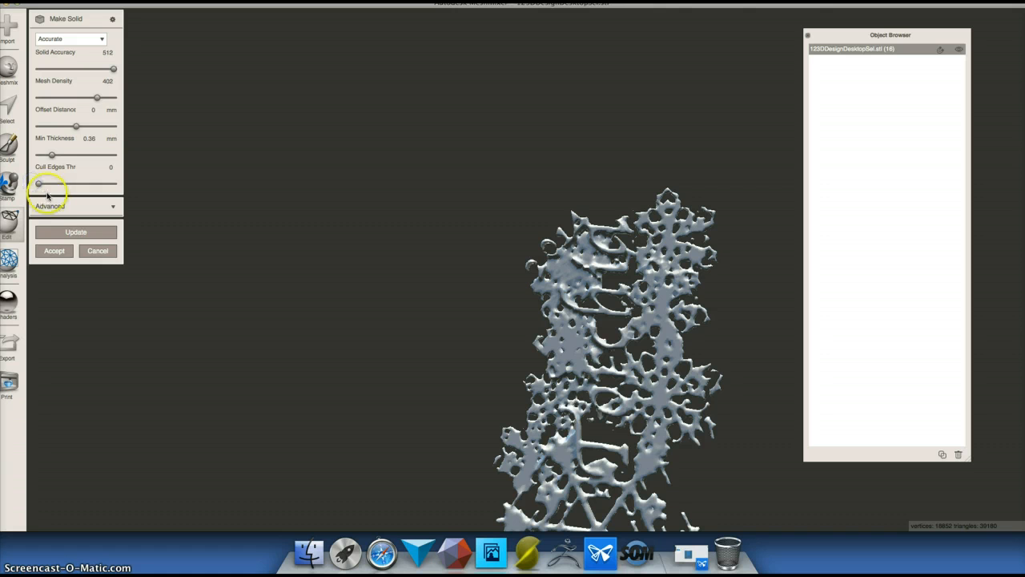
pyautogui.click(55, 232)
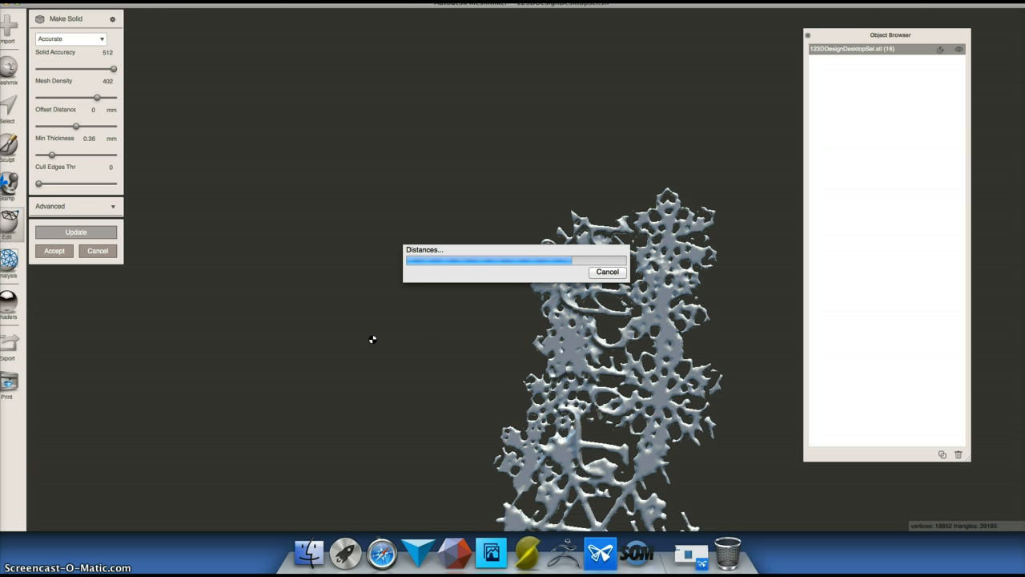
# Switch to Slic3r and load the medium_HIPS_no-support_pt35nzl_pt22layer.ini configuration
pyautogui.click(530, 551)
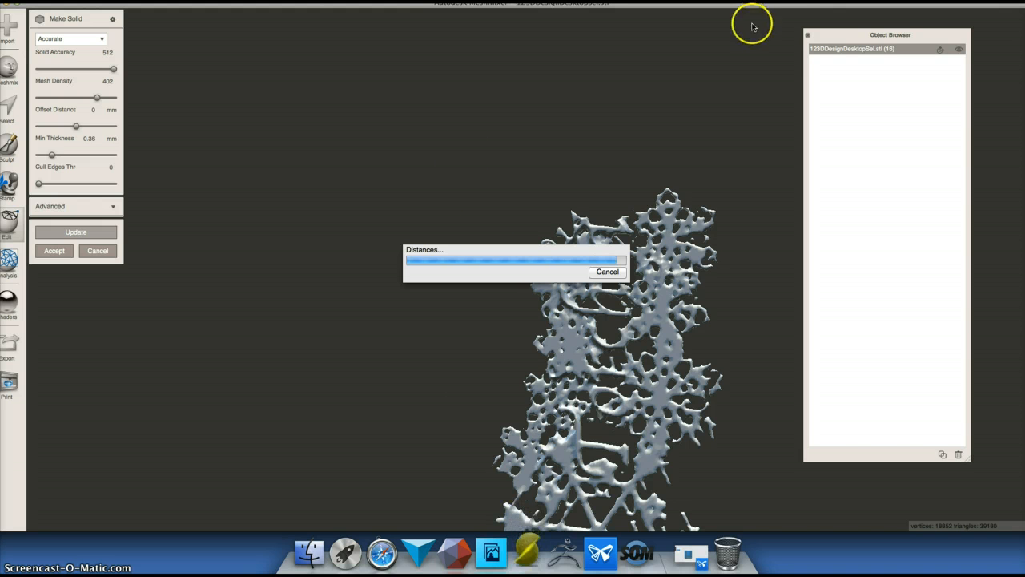
pyautogui.click(806, 36)
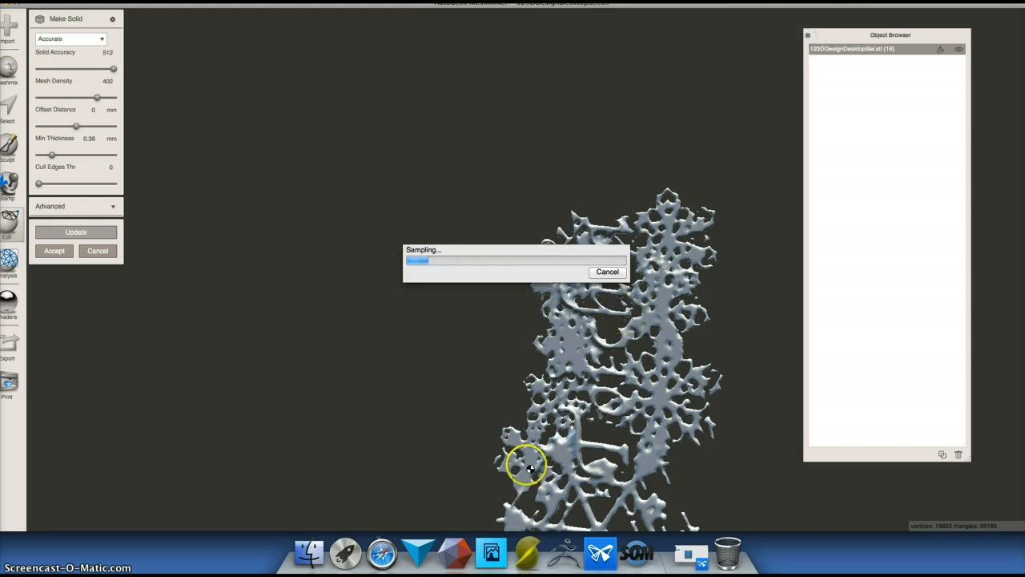
pyautogui.click(519, 551)
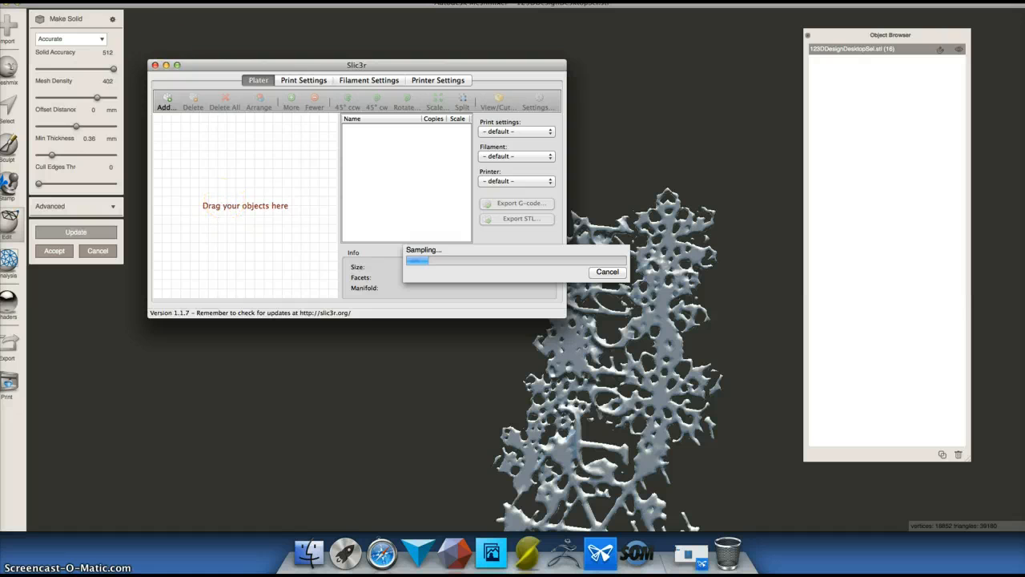
pyautogui.click(53, 2)
pyautogui.click(80, 5)
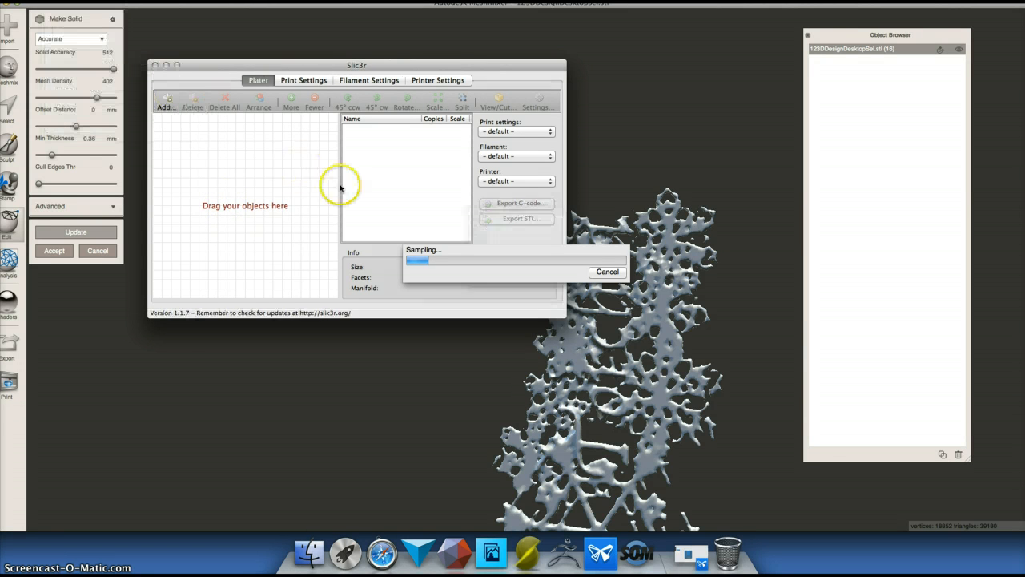
pyautogui.click(717, 186)
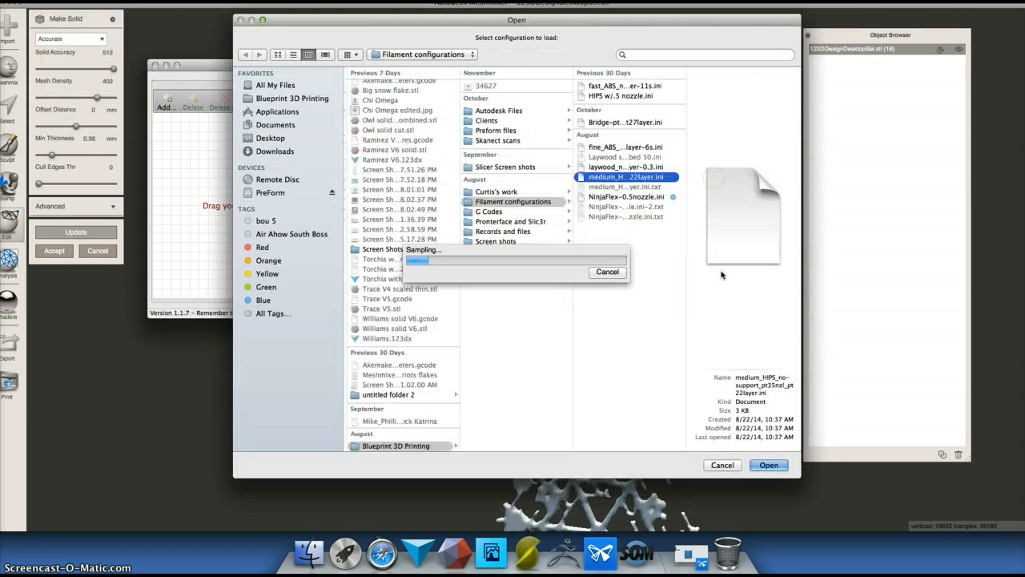
pyautogui.click(763, 465)
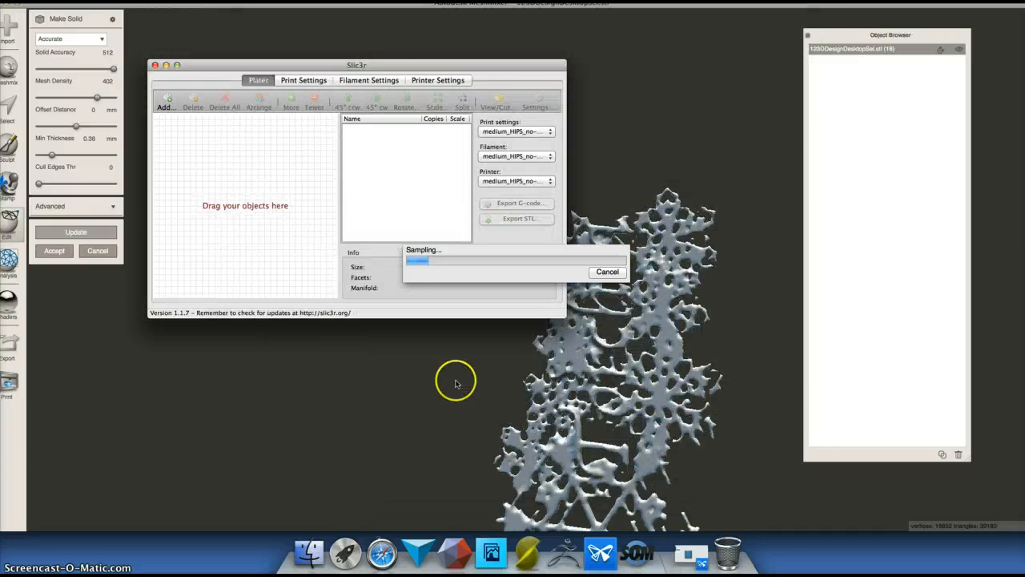
# Bring the Slic3r window clear of the progress dialog and set the advanced print resolution to 0.02 mm
pyautogui.click(494, 255)
pyautogui.click(526, 549)
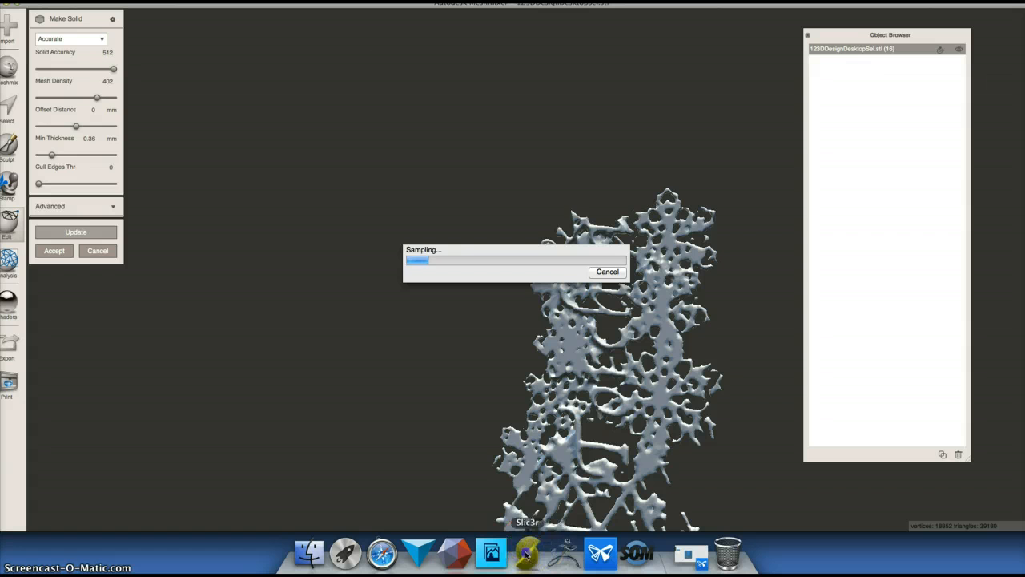
pyautogui.moveTo(274, 64); pyautogui.dragTo(253, 68)
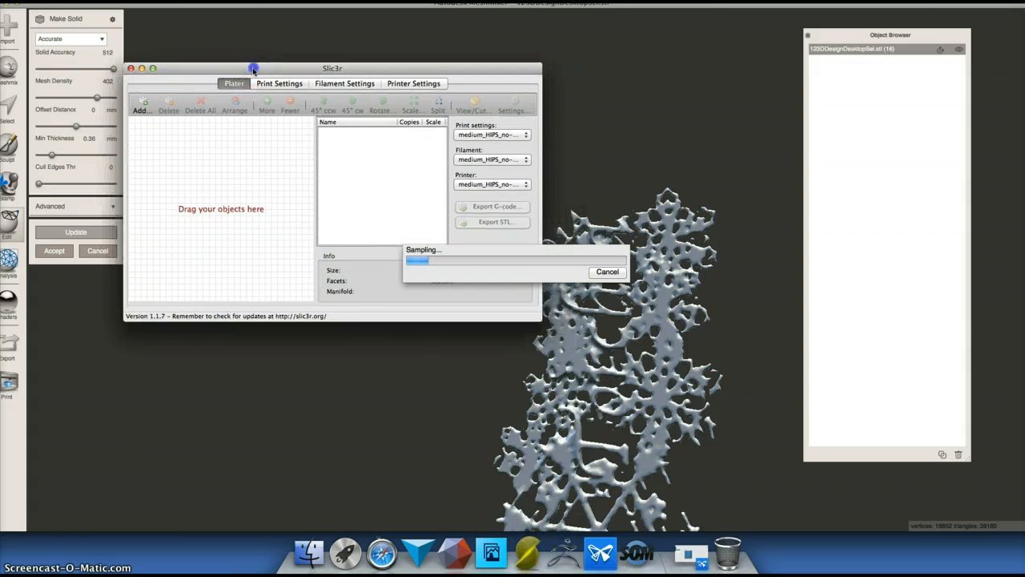
pyautogui.click(282, 83)
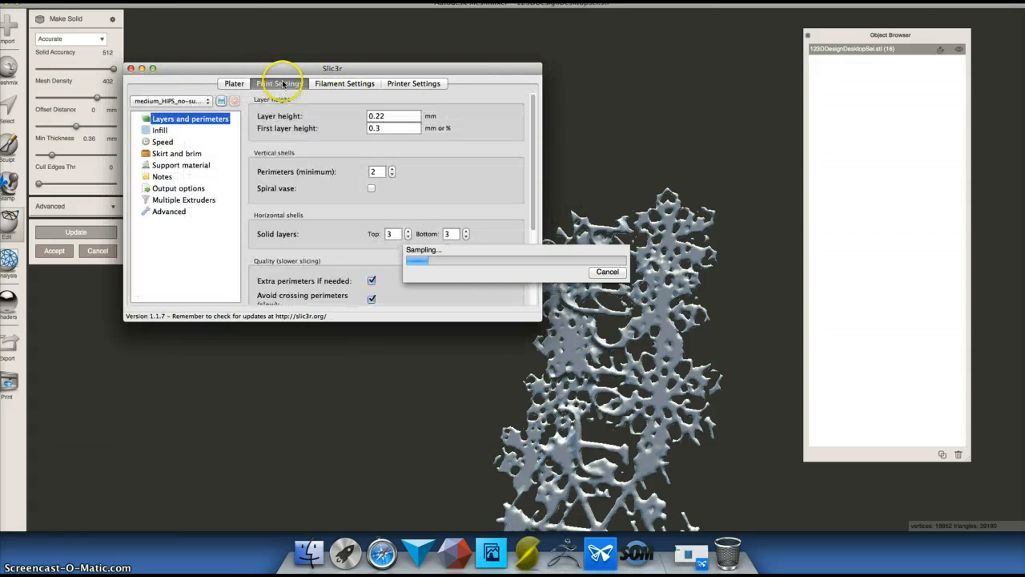
pyautogui.click(181, 214)
pyautogui.scroll(-1, 321, 217)
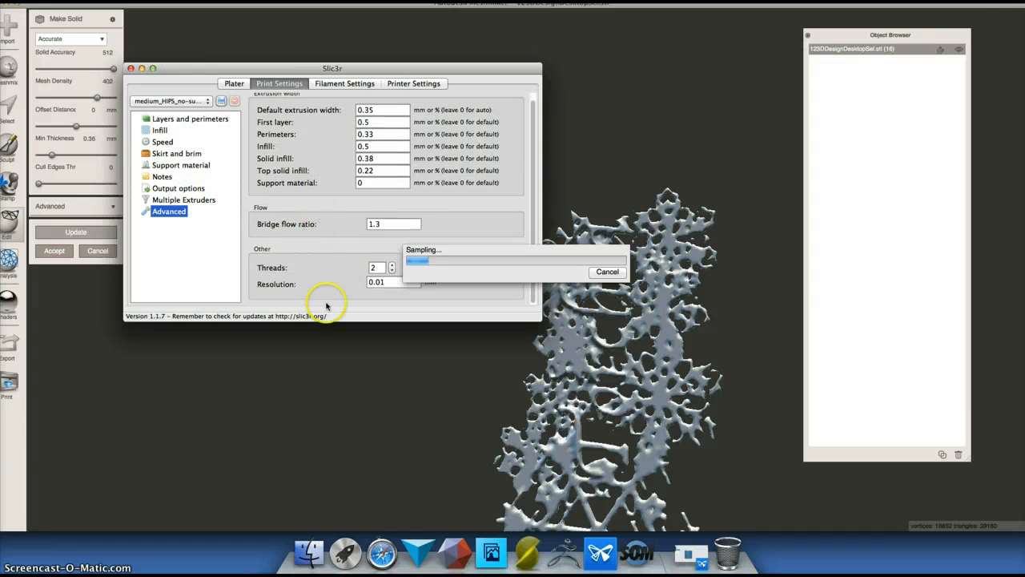
pyautogui.moveTo(342, 69); pyautogui.dragTo(798, 33)
pyautogui.doubleClick(853, 246)
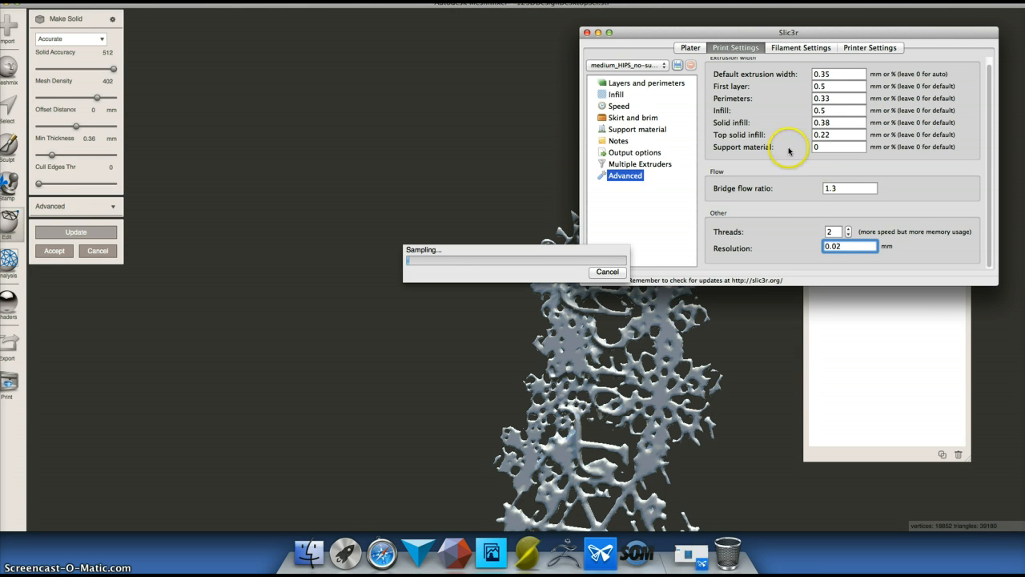
# Disable avoiding crossing perimeters in the layers and perimeters settings, return to the plater and minimize Slic3r
pyautogui.click(646, 83)
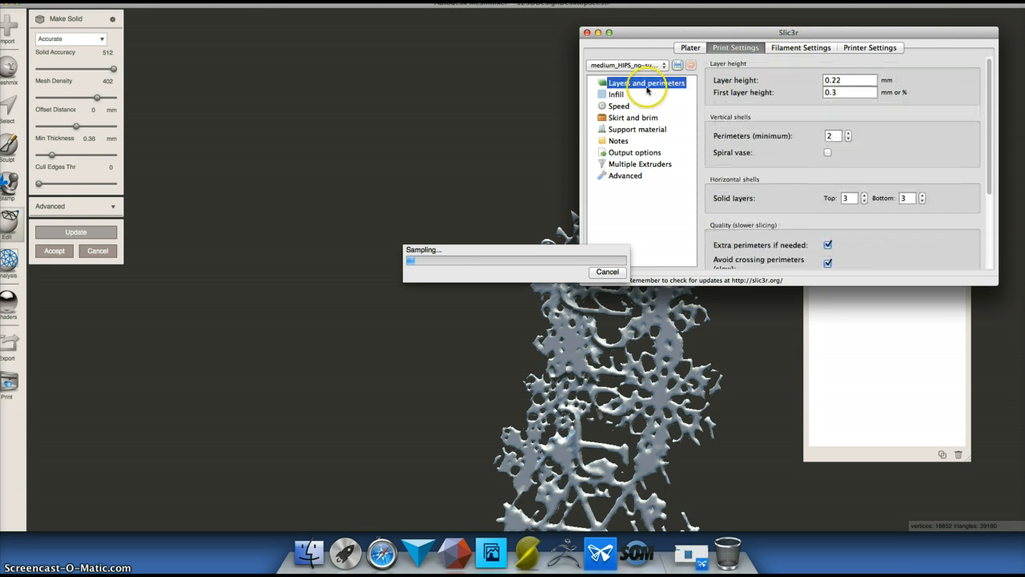
pyautogui.scroll(-3, 792, 216)
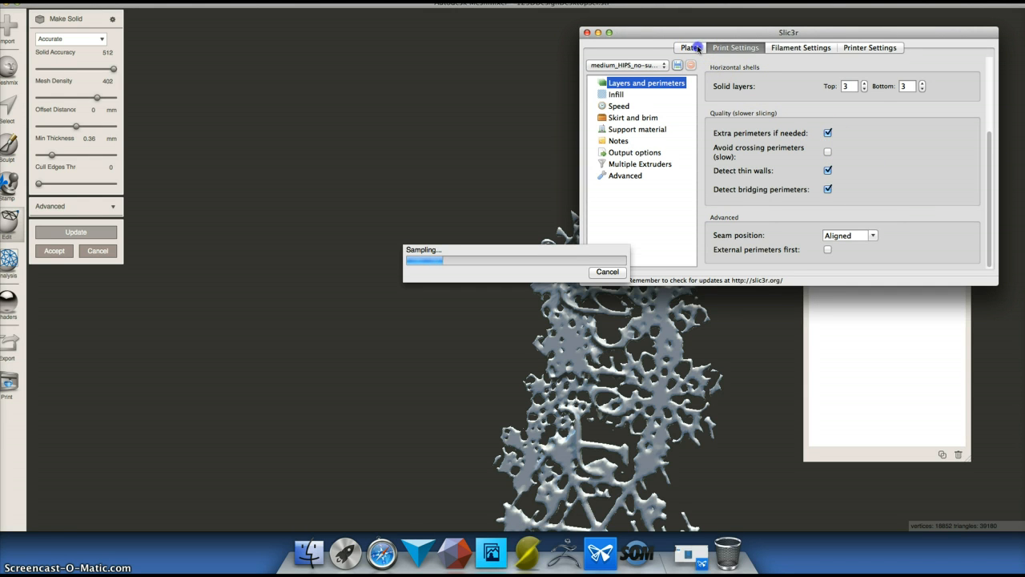
pyautogui.click(692, 48)
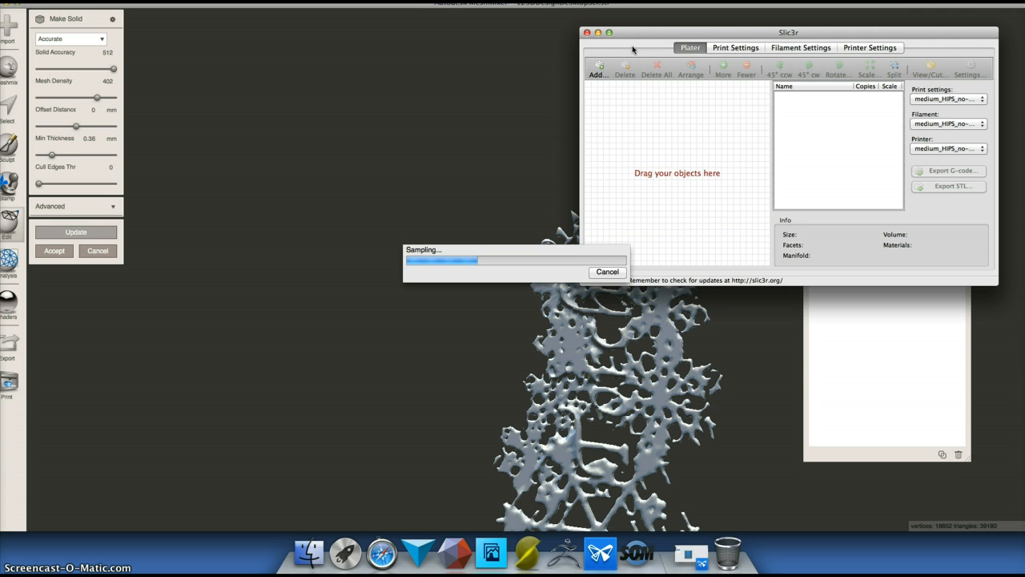
pyautogui.click(597, 33)
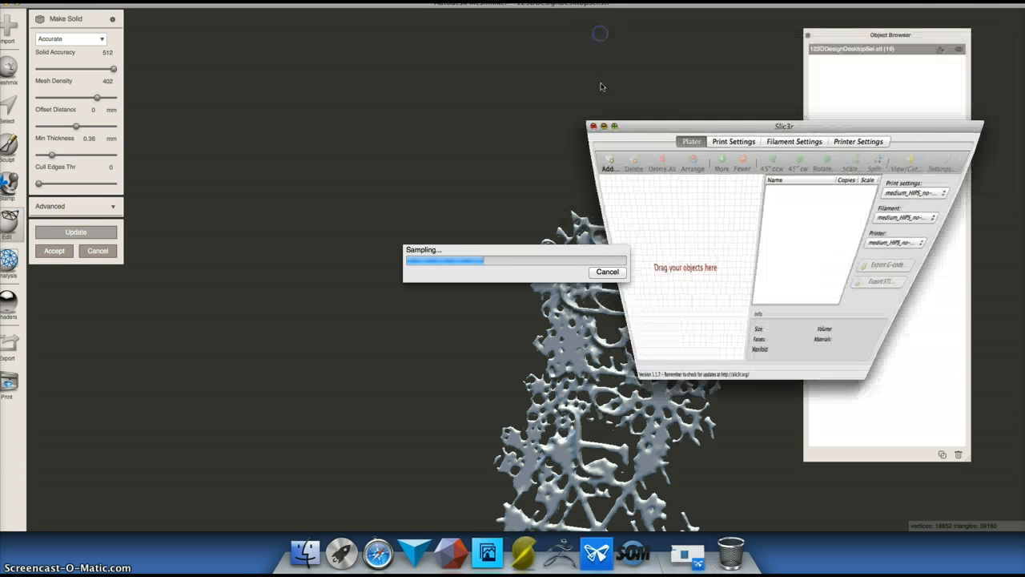
# Switch to 123D Design and exit it without saving the snowflake name design
pyautogui.click(400, 553)
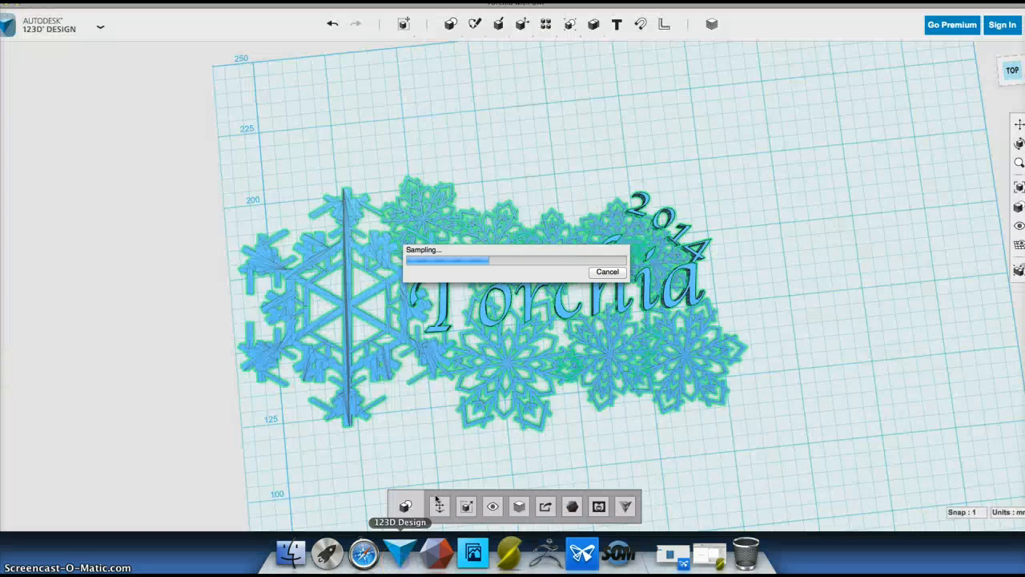
pyautogui.click(531, 151)
pyautogui.click(9, 23)
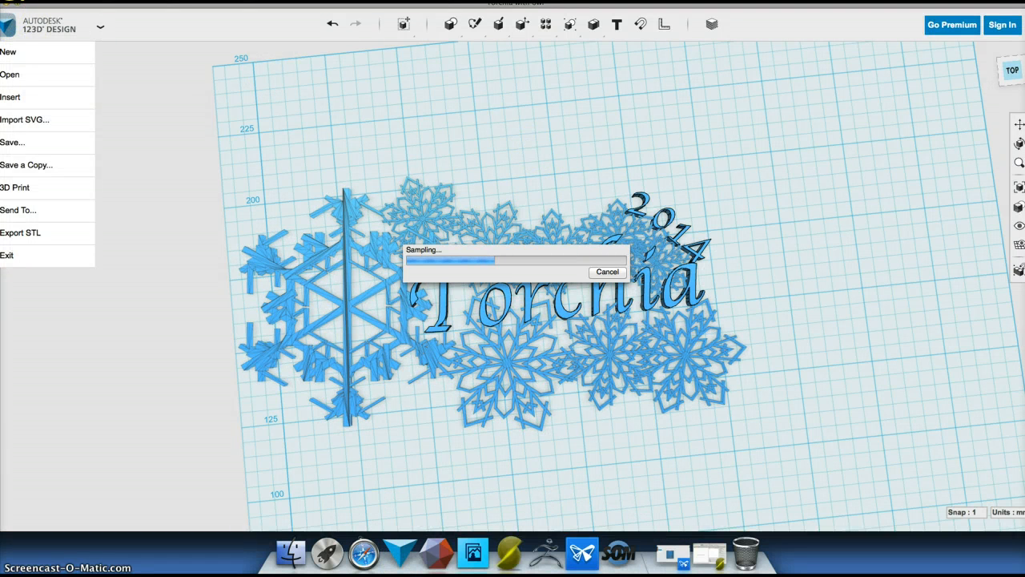
pyautogui.click(6, 255)
pyautogui.moveTo(534, 209); pyautogui.dragTo(683, 145)
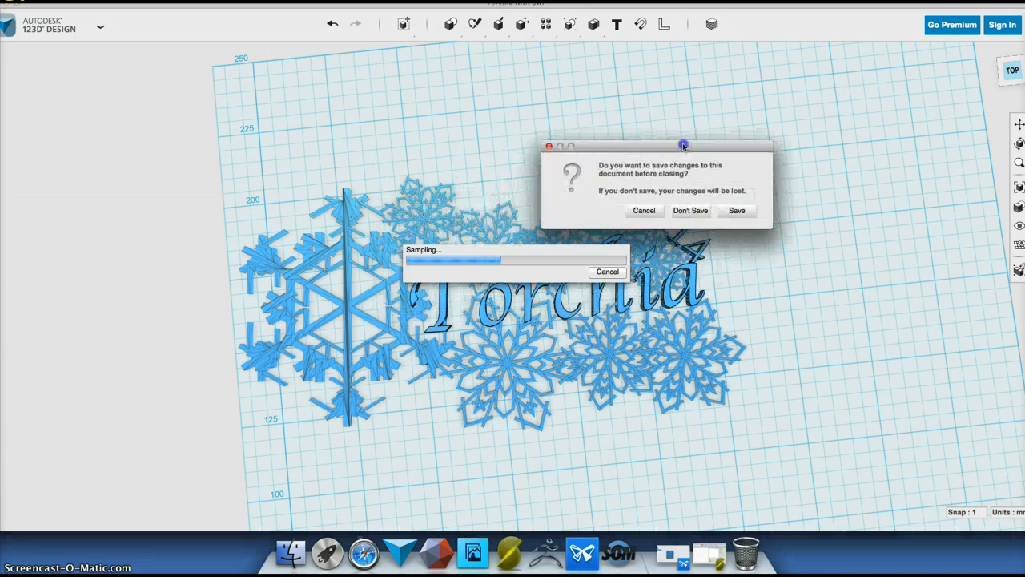
pyautogui.click(695, 209)
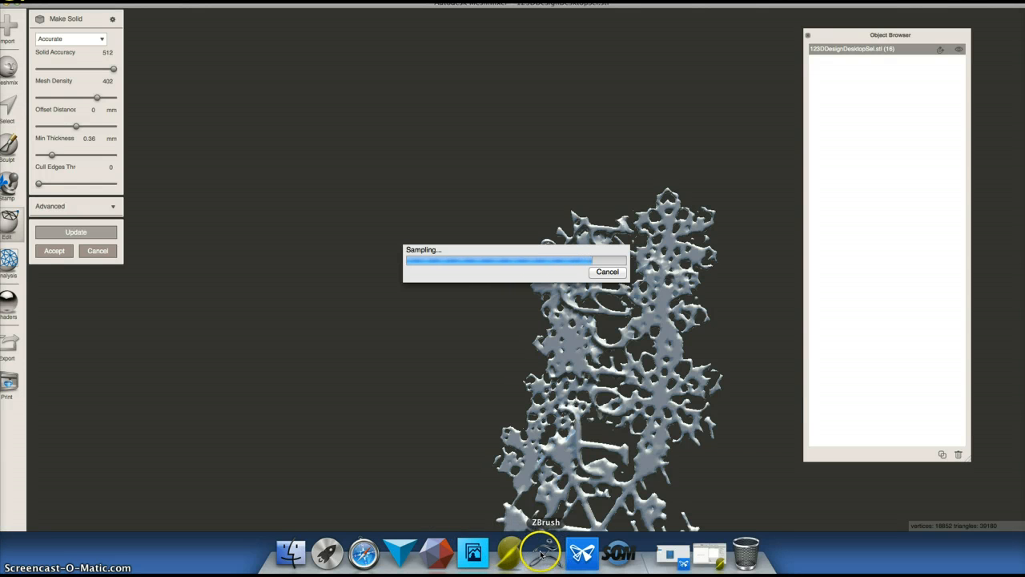
# Switch to PreForm and examine the engine block's supports and red-marked areas from several angles and close up
pyautogui.click(582, 553)
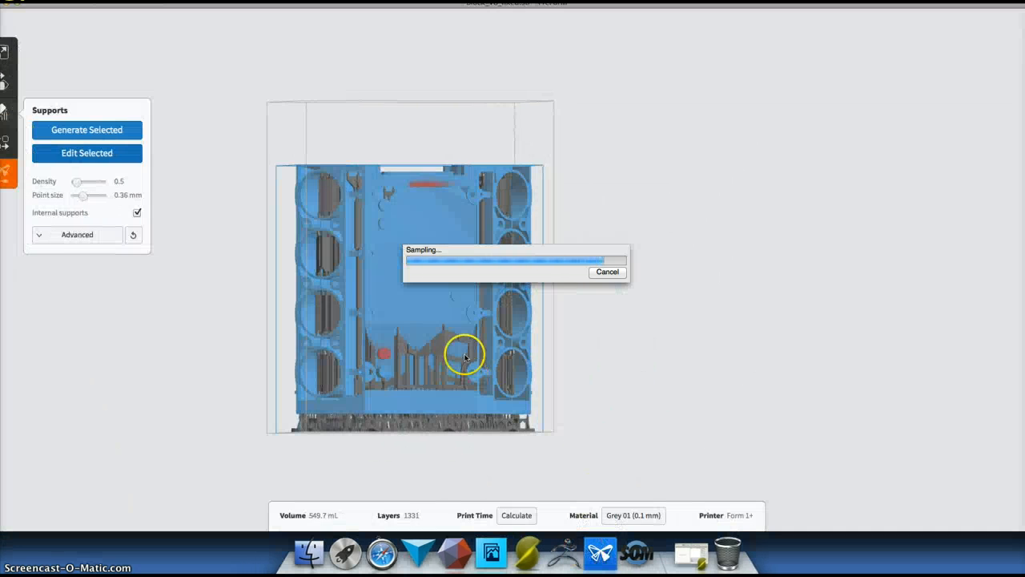
pyautogui.moveTo(465, 356); pyautogui.dragTo(265, 323, button='right')
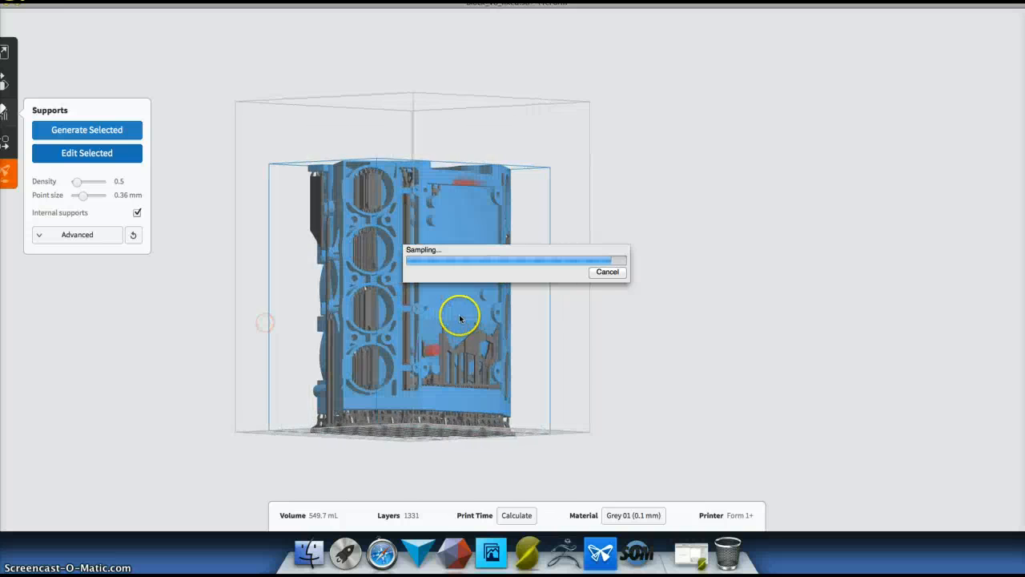
pyautogui.moveTo(460, 319); pyautogui.dragTo(376, 348, button='right')
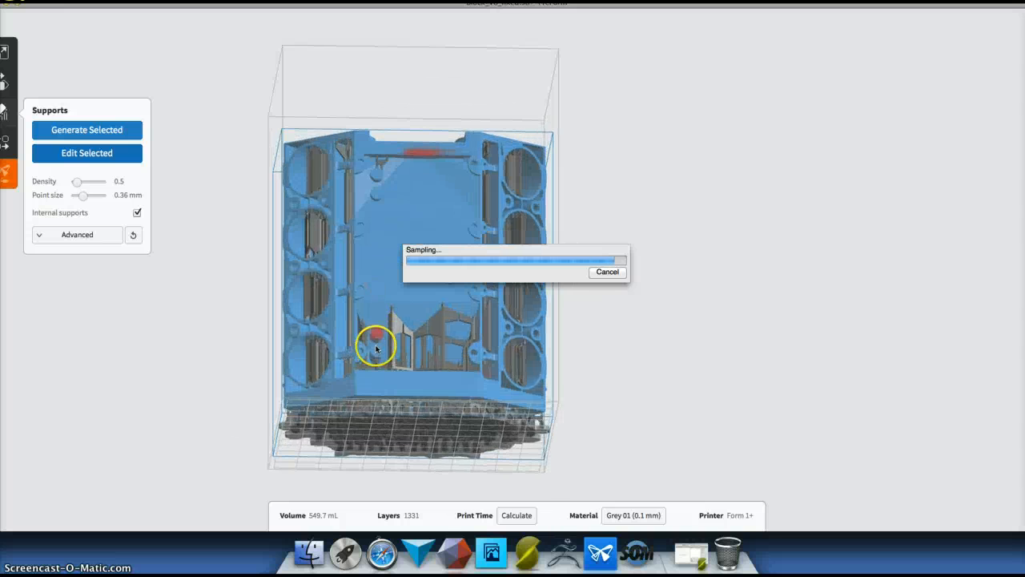
pyautogui.scroll(5, 376, 348)
pyautogui.scroll(3, 305, 373)
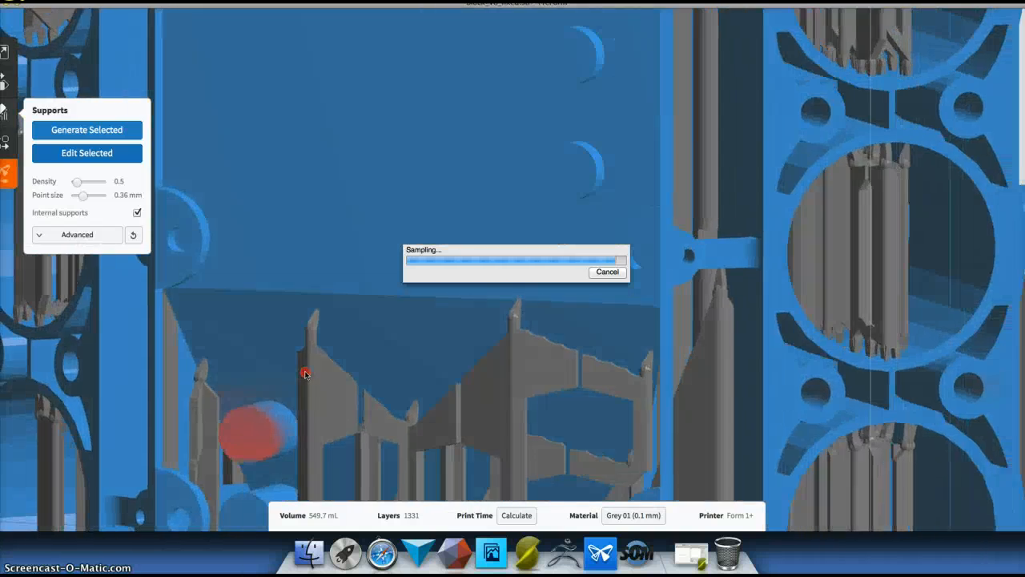
pyautogui.moveTo(305, 373); pyautogui.dragTo(402, 348, button='right')
pyautogui.scroll(-8, 512, 176)
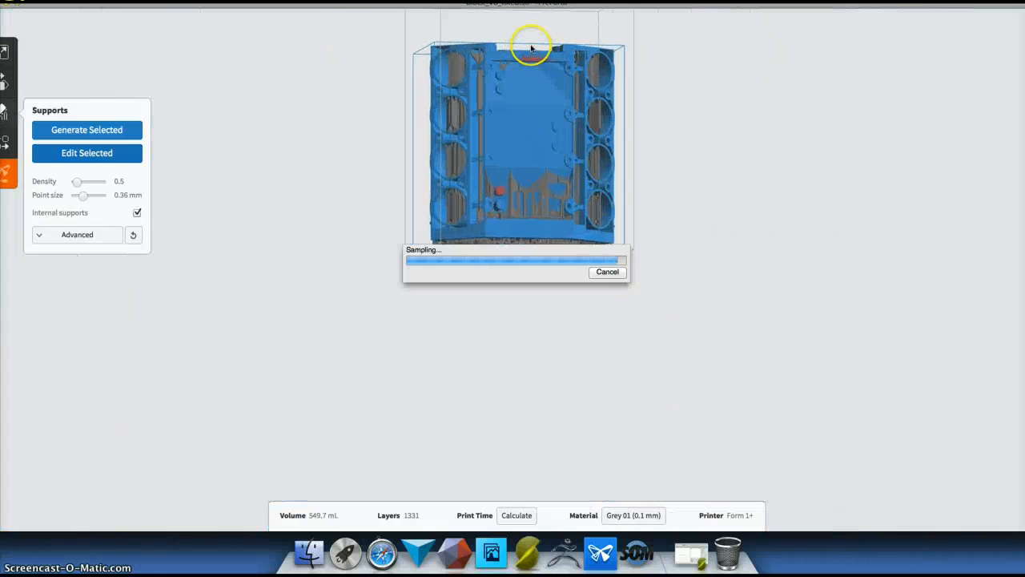
pyautogui.scroll(10, 531, 50)
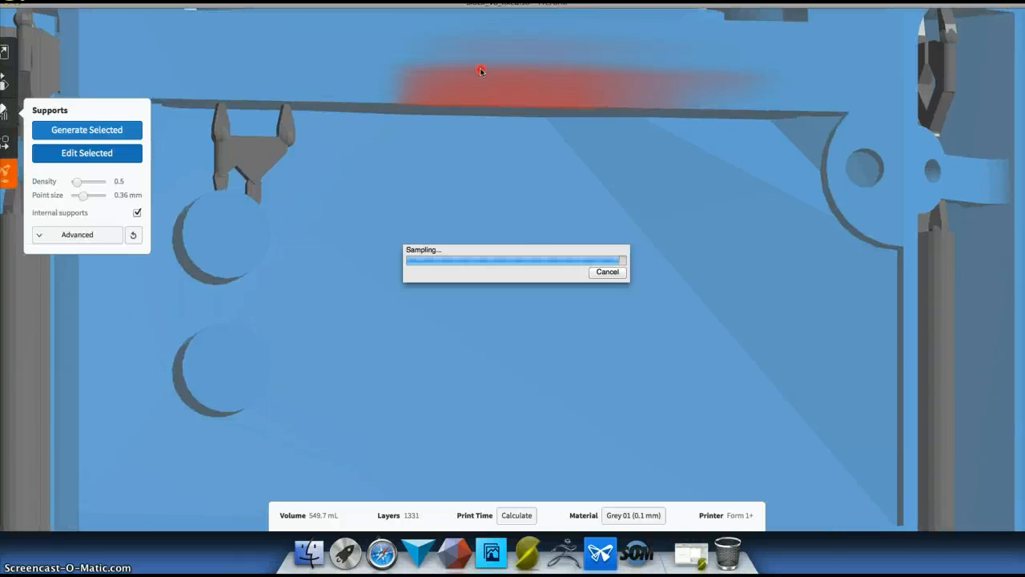
pyautogui.moveTo(480, 71); pyautogui.dragTo(517, 156, button='right')
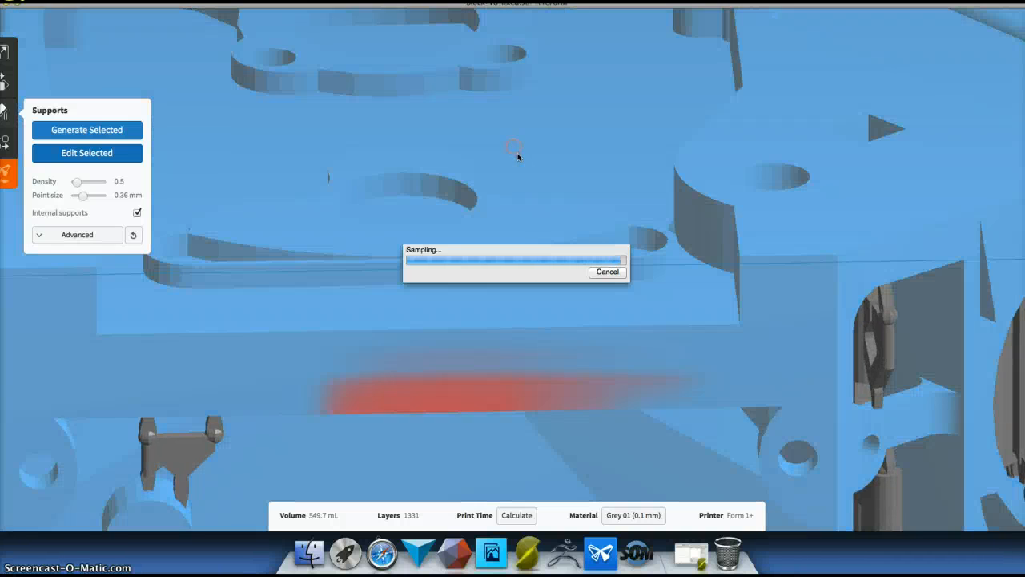
# Start manually editing the selected engine block's supports with the whole front of the block in view
pyautogui.scroll(-10, 517, 156)
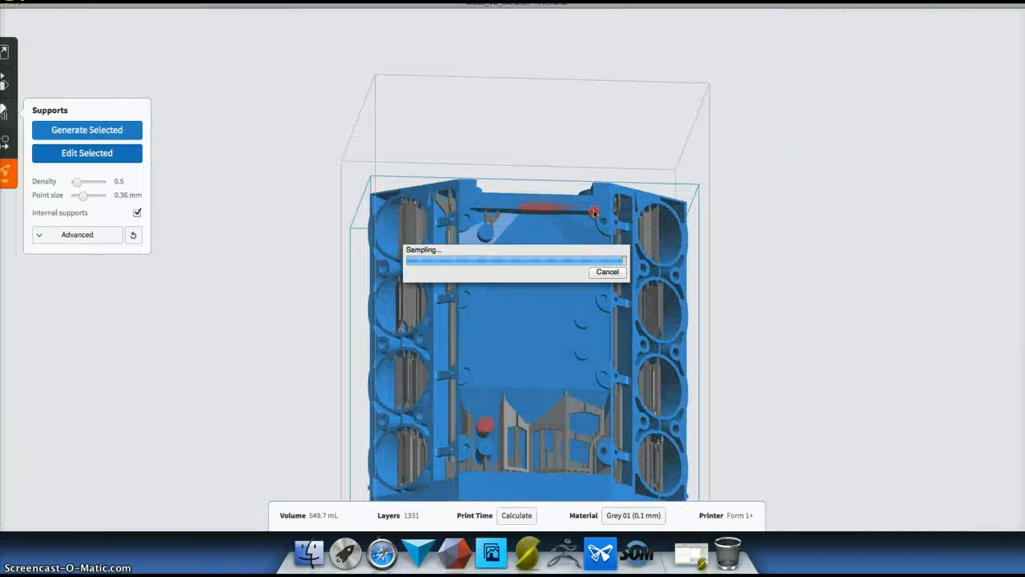
pyautogui.moveTo(593, 211); pyautogui.dragTo(576, 212, button='right')
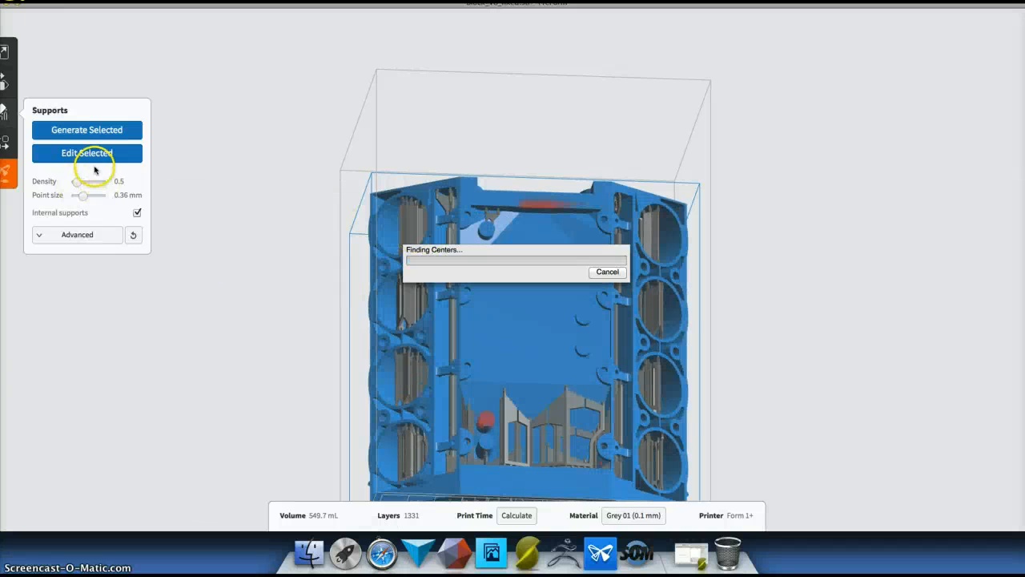
pyautogui.click(66, 154)
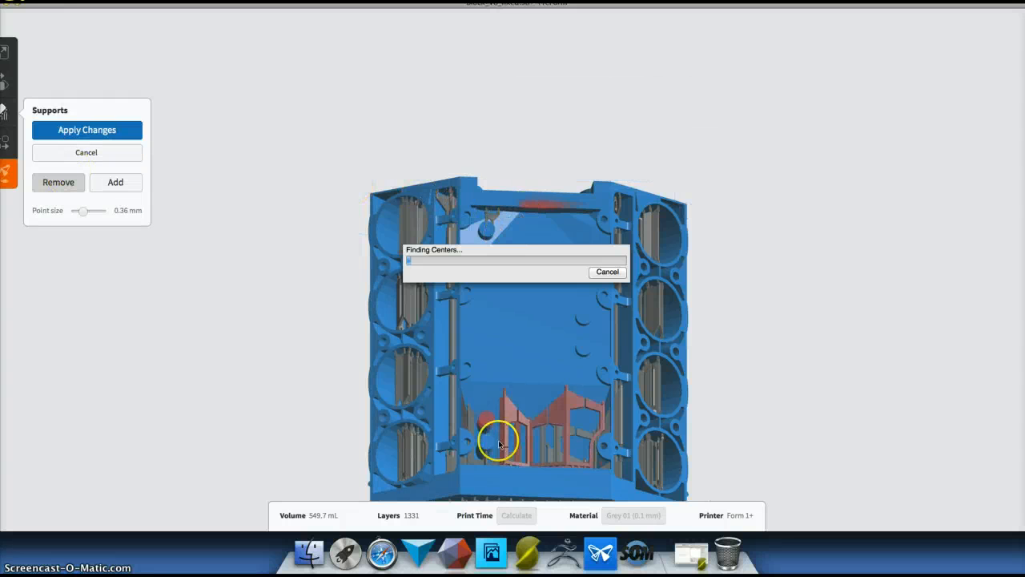
# Add a support point with 0.36 mm point size to the red-marked end of the peg inside the block's lower front cavity
pyautogui.scroll(5, 485, 426)
pyautogui.scroll(2, 471, 413)
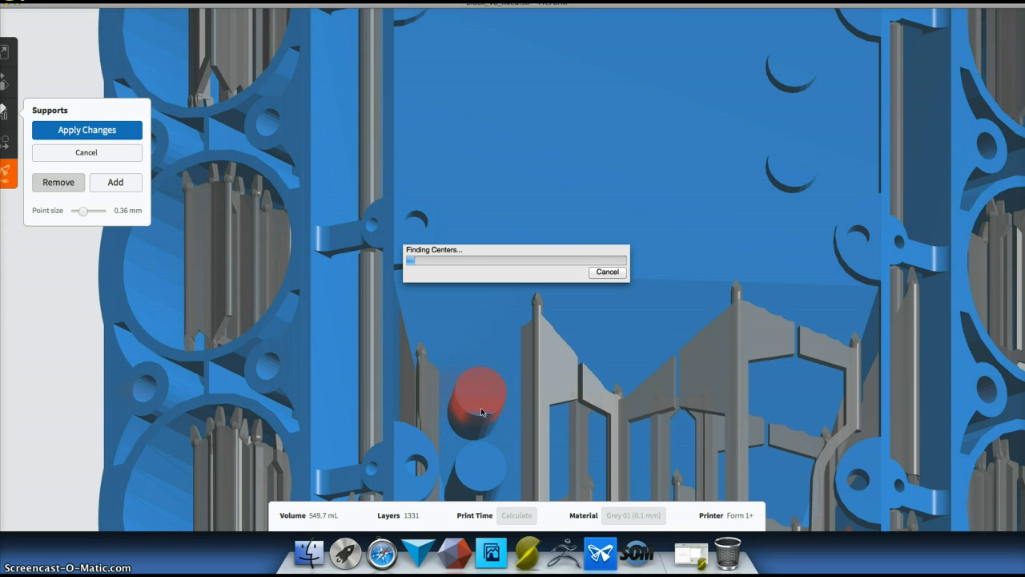
pyautogui.scroll(-3, 501, 399)
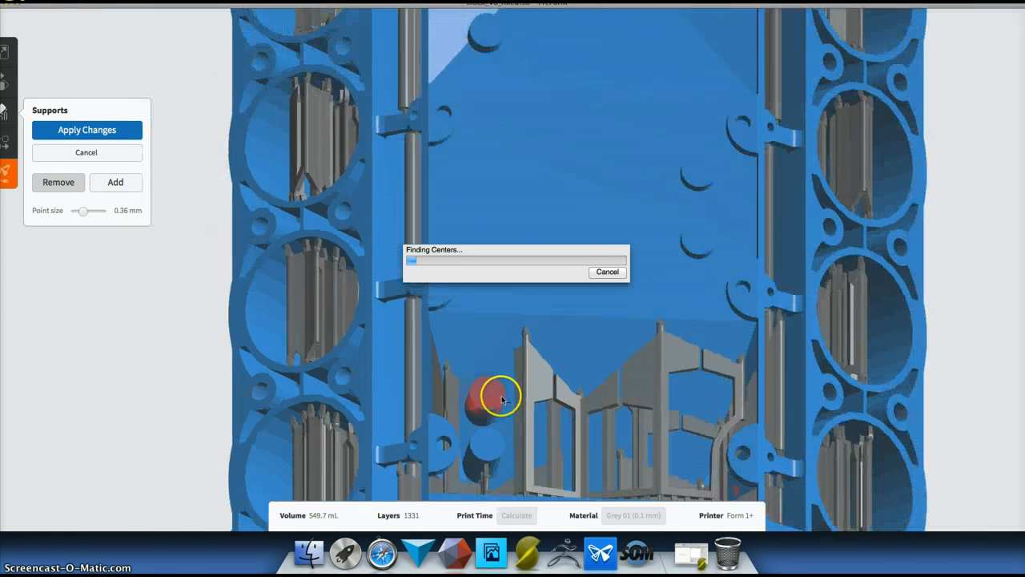
pyautogui.scroll(-5, 502, 399)
pyautogui.moveTo(490, 413); pyautogui.dragTo(489, 442, button='right')
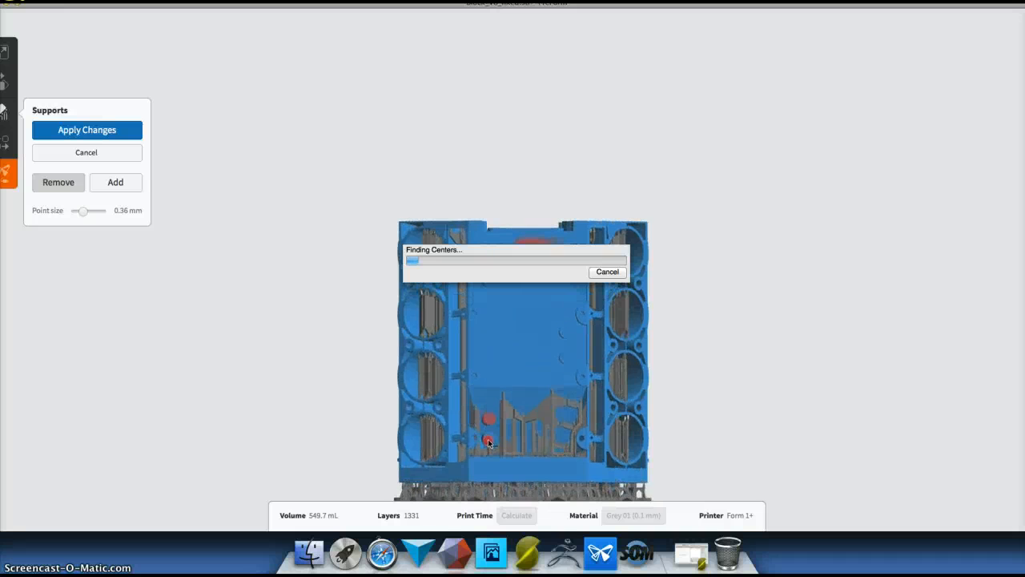
pyautogui.scroll(10, 484, 408)
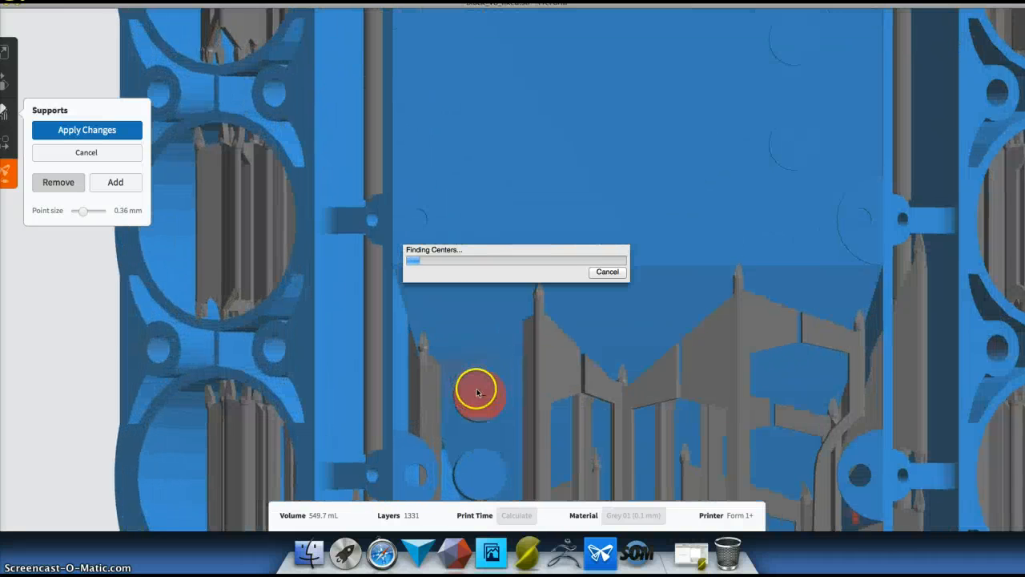
pyautogui.scroll(5, 477, 392)
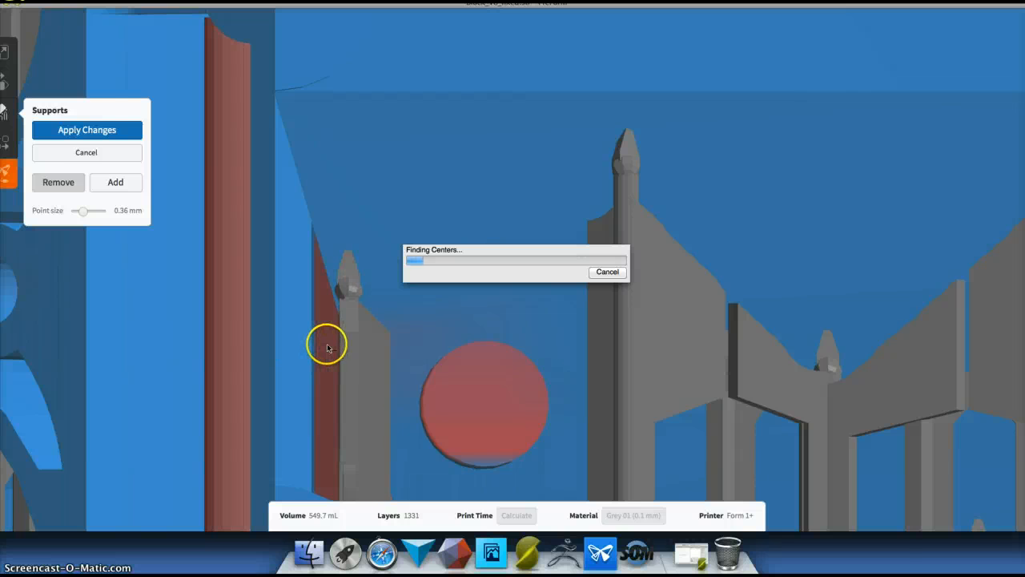
pyautogui.scroll(-10, 325, 345)
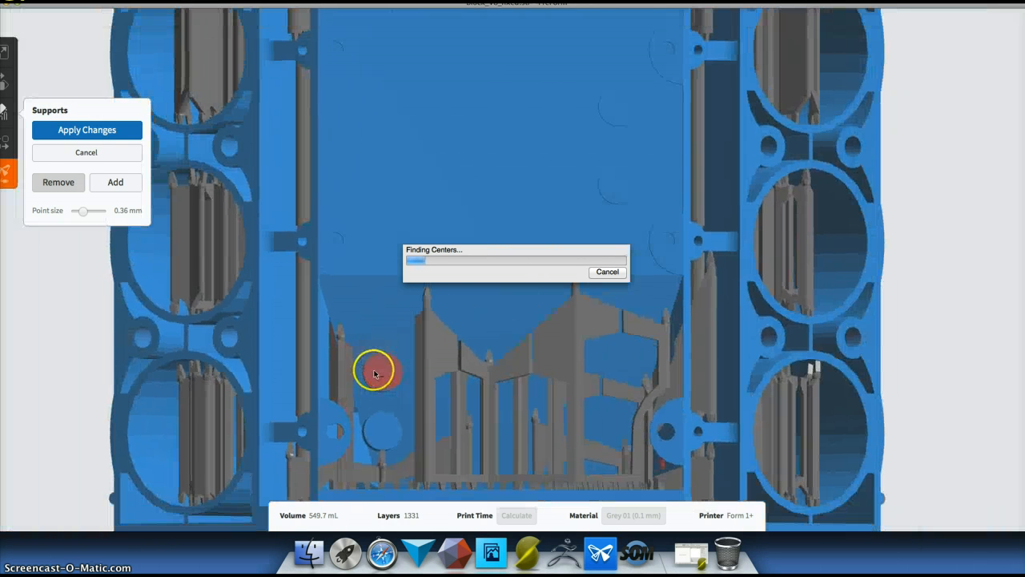
pyautogui.moveTo(374, 373); pyautogui.dragTo(282, 400, button='right')
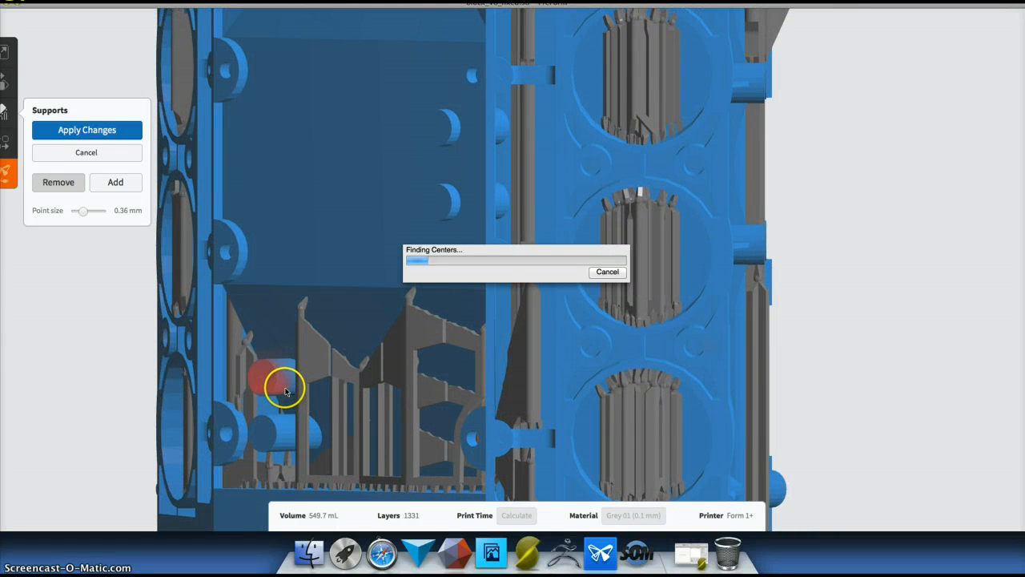
pyautogui.click(97, 178)
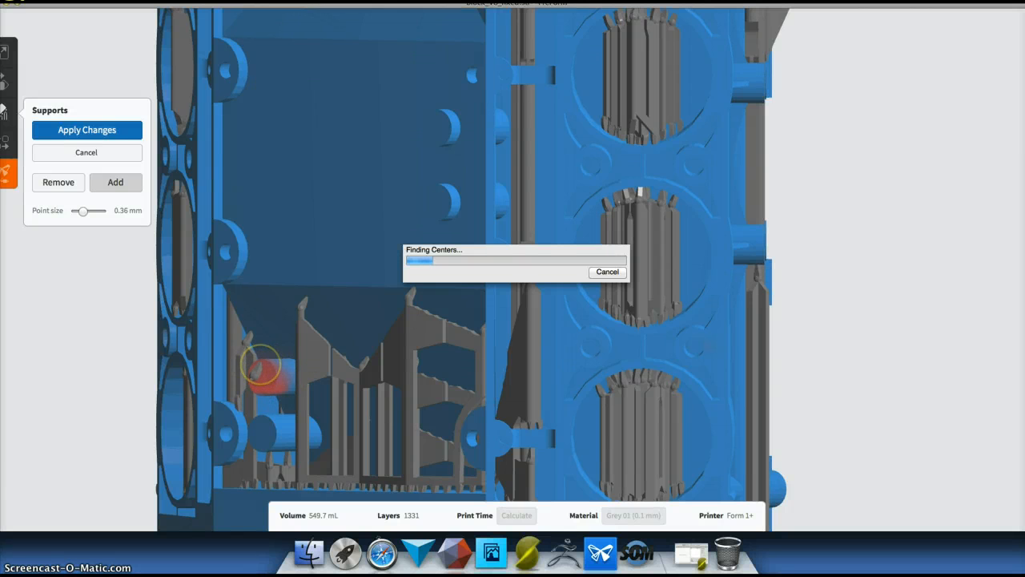
pyautogui.click(257, 369)
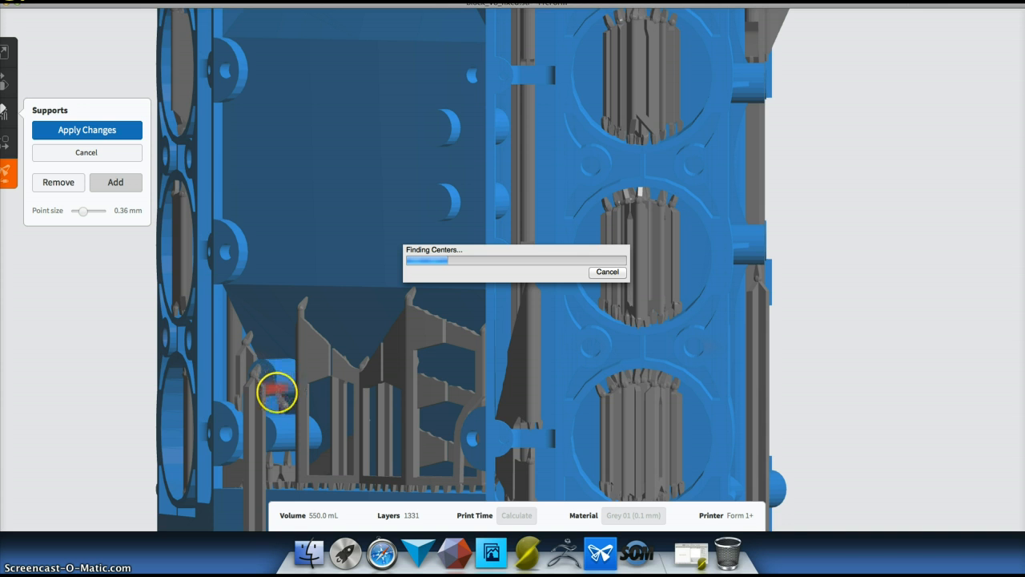
pyautogui.scroll(3, 276, 389)
pyautogui.scroll(4, 277, 391)
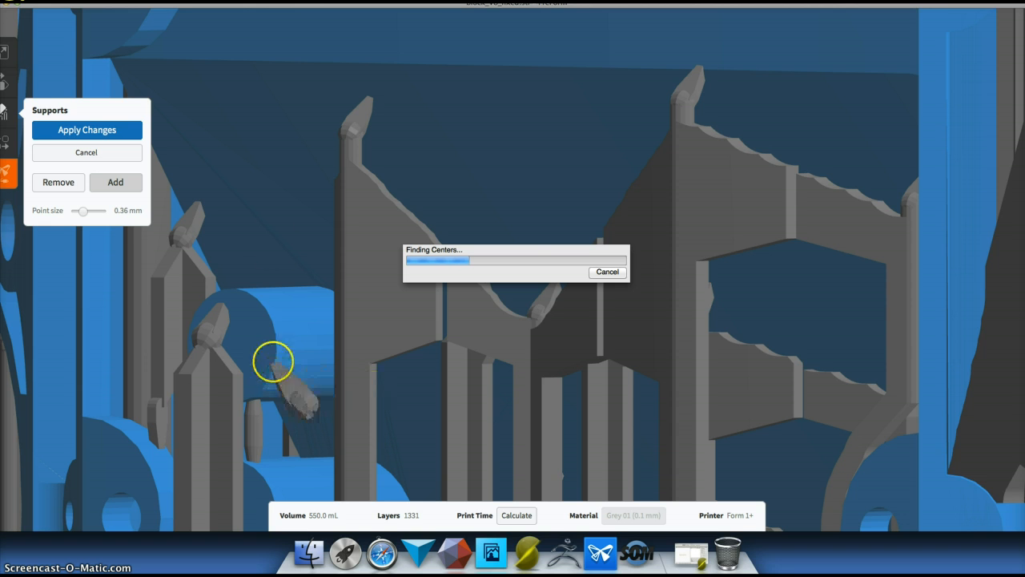
# Add a support point to the red-marked face of the crossbeam at the top of the block's front cavity
pyautogui.scroll(-6, 409, 204)
pyautogui.scroll(-8, 440, 281)
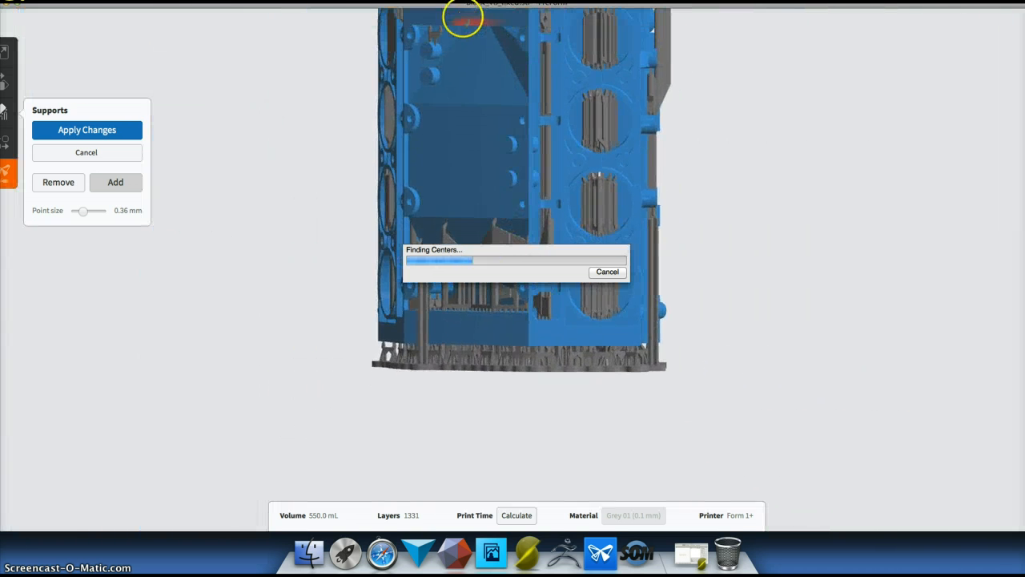
pyautogui.scroll(6, 472, 15)
pyautogui.scroll(6, 481, 16)
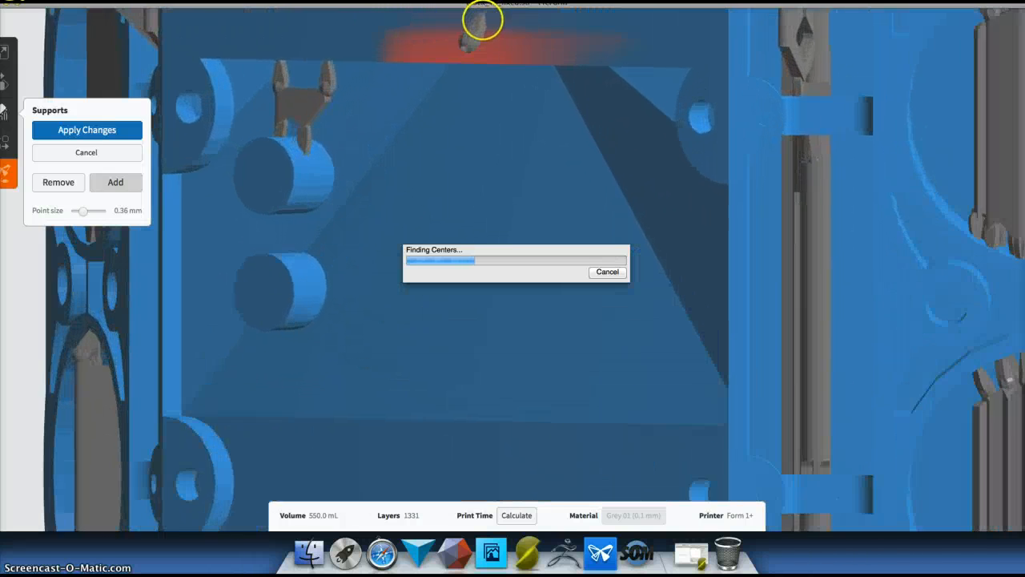
pyautogui.scroll(4, 480, 16)
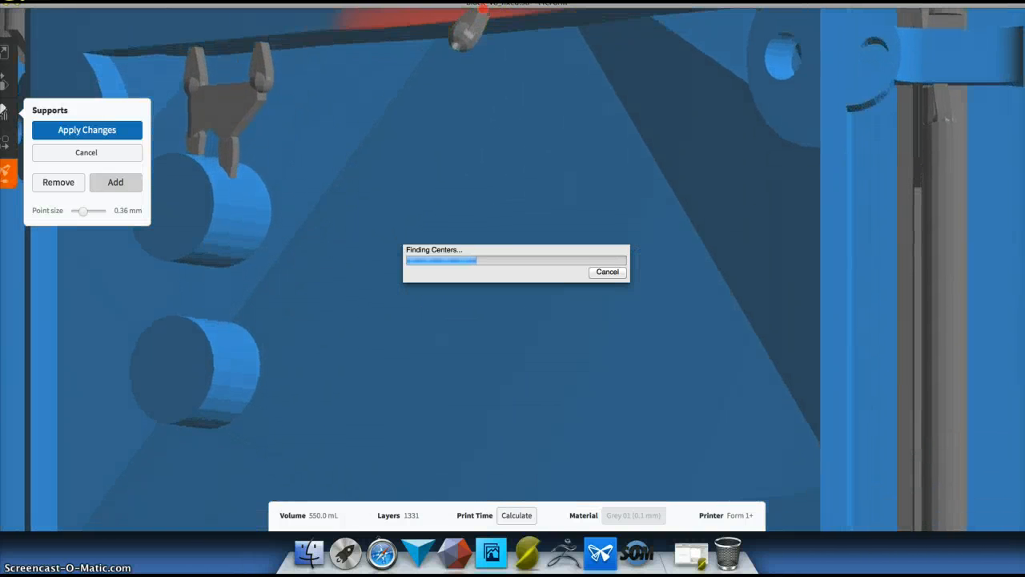
pyautogui.moveTo(476, 49); pyautogui.dragTo(480, 59, button='right')
pyautogui.click(525, 90)
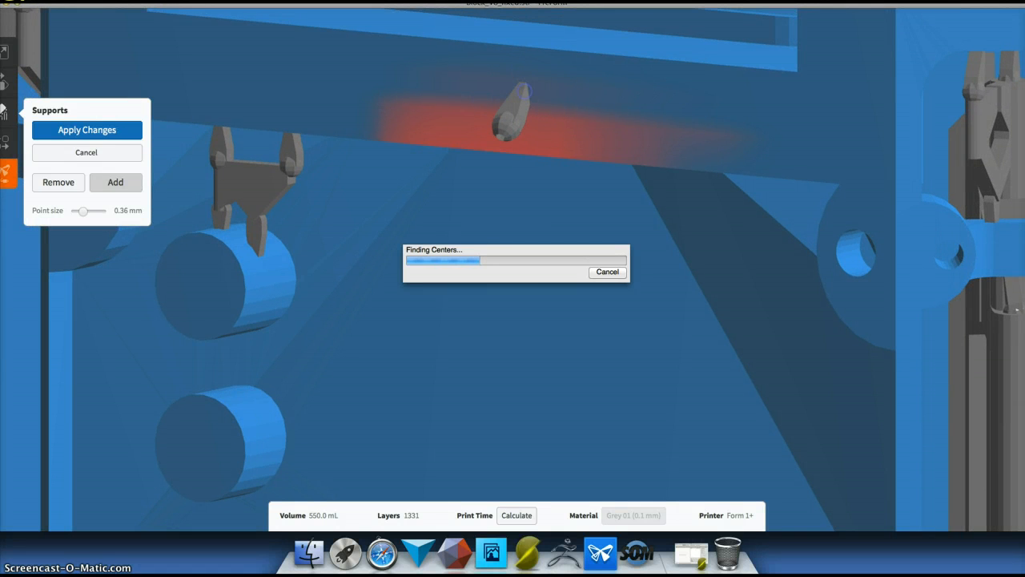
# Add a second support point on the underside of the top crossbeam, just beside the tall support column
pyautogui.scroll(-5, 653, 217)
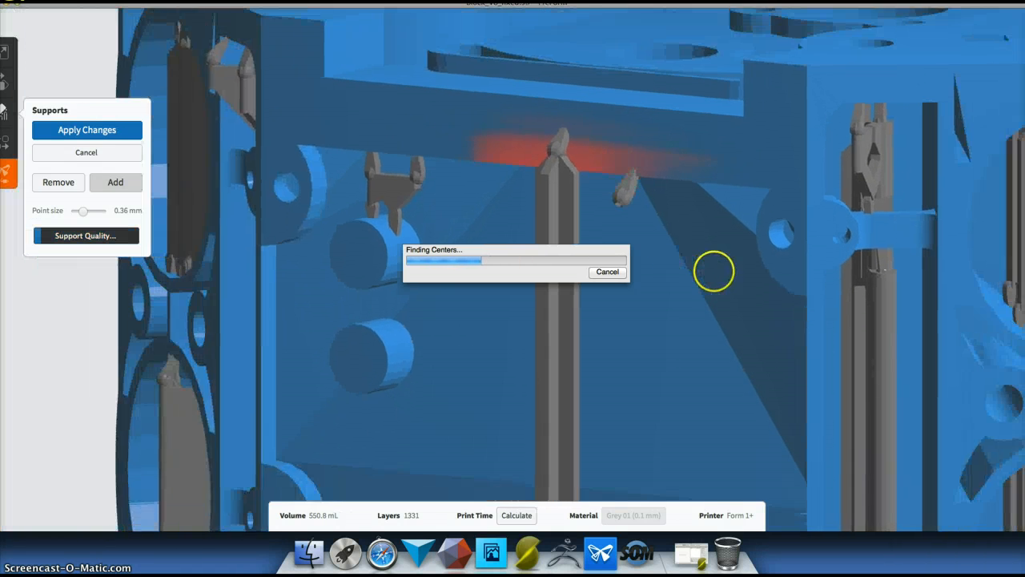
pyautogui.scroll(-10, 714, 272)
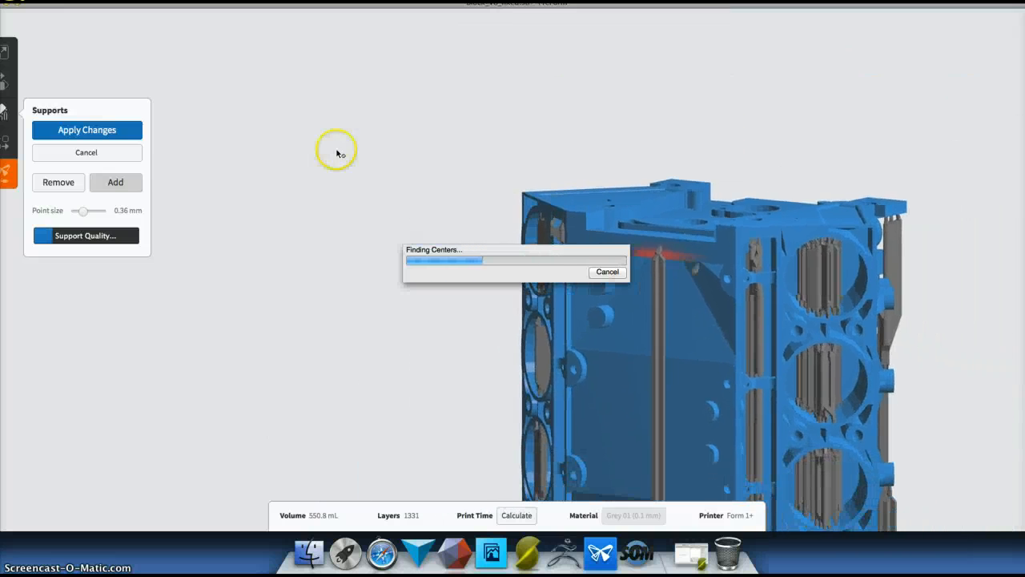
pyautogui.scroll(-10, 336, 152)
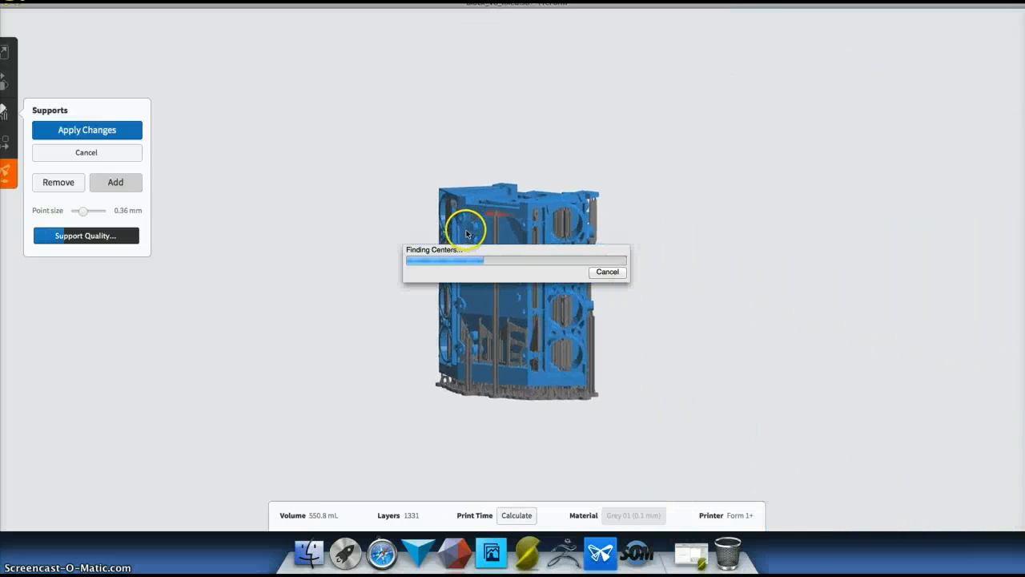
pyautogui.scroll(10, 497, 228)
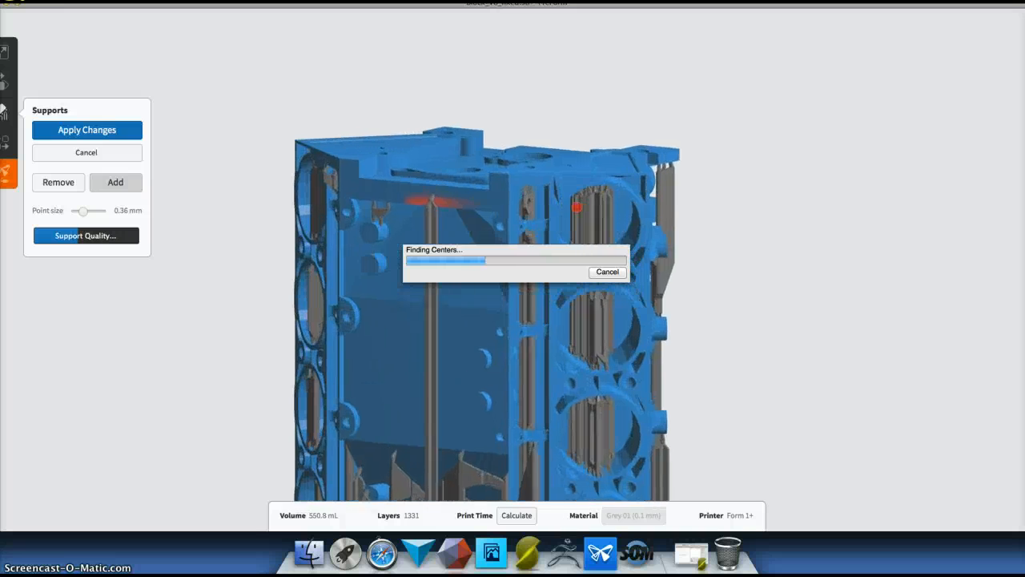
pyautogui.scroll(3, 561, 205)
pyautogui.moveTo(502, 200); pyautogui.dragTo(584, 178, button='right')
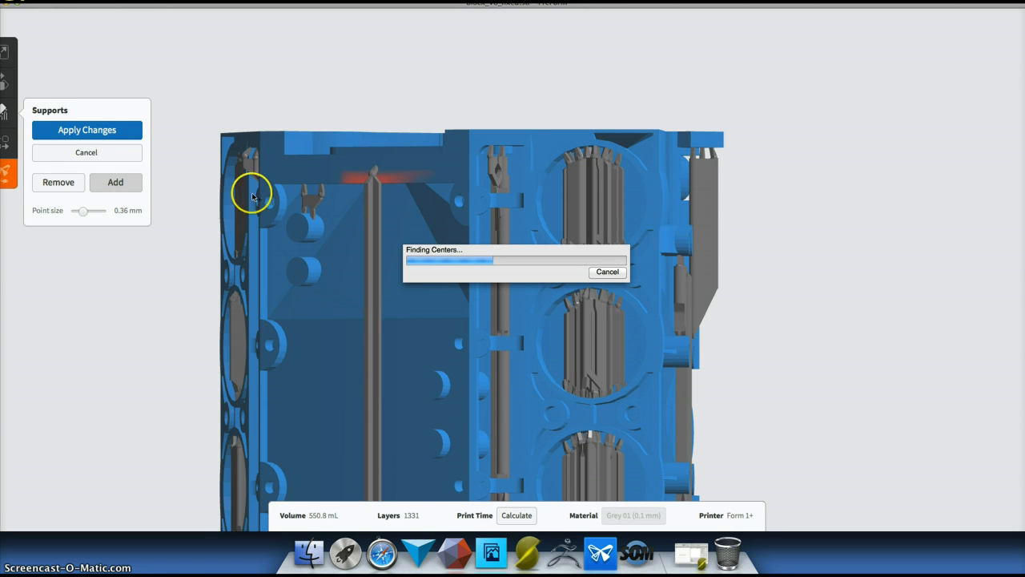
pyautogui.scroll(10, 377, 183)
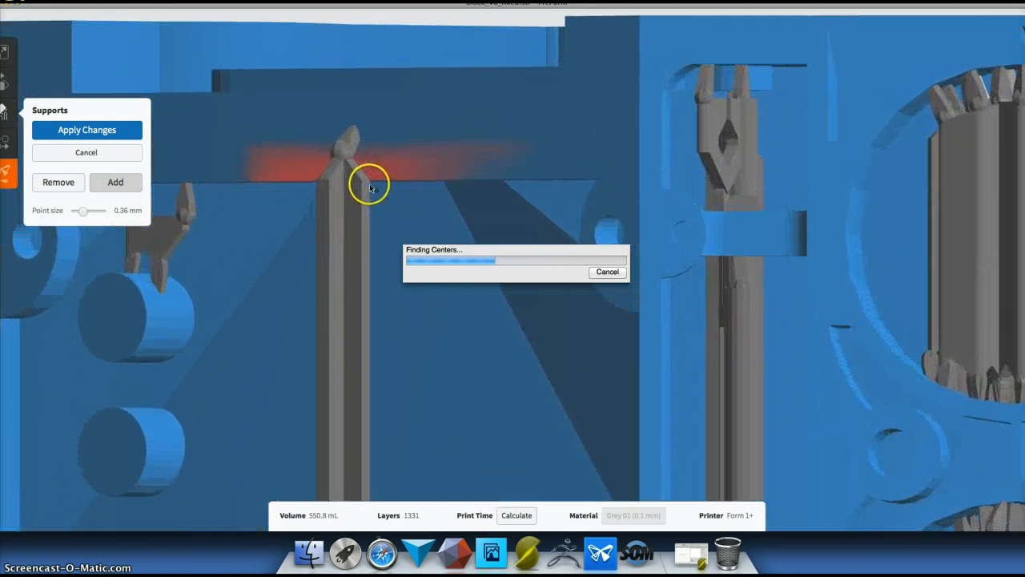
pyautogui.scroll(2, 365, 185)
pyautogui.scroll(4, 360, 179)
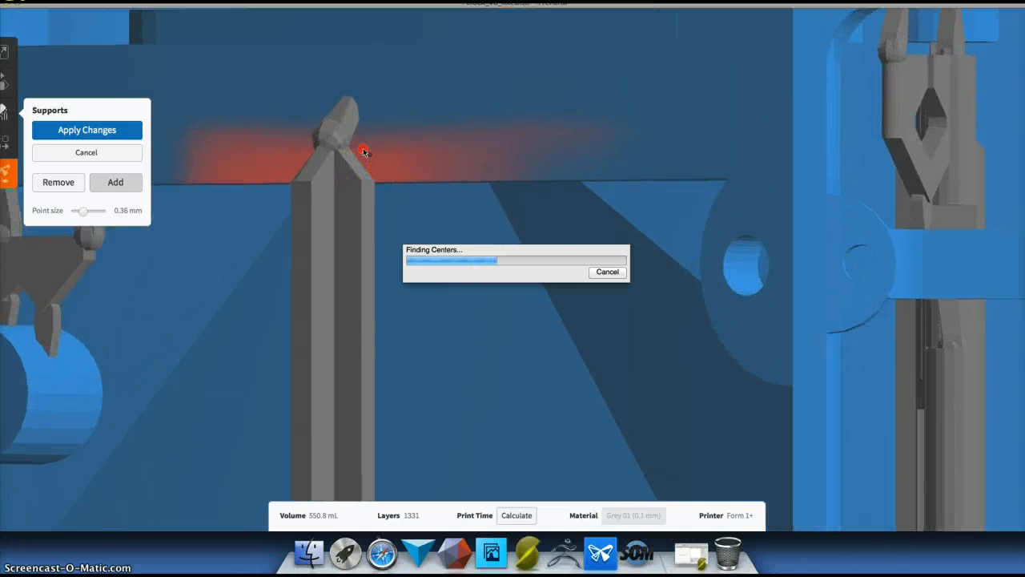
pyautogui.moveTo(363, 151); pyautogui.dragTo(351, 124, button='right')
pyautogui.moveTo(352, 126); pyautogui.dragTo(326, 83)
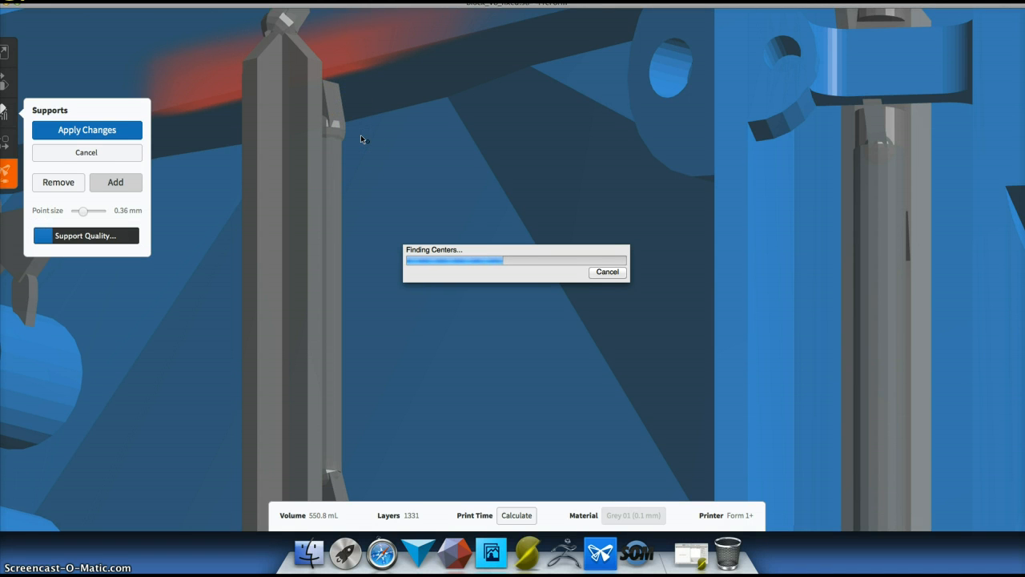
pyautogui.moveTo(361, 138); pyautogui.dragTo(209, 207)
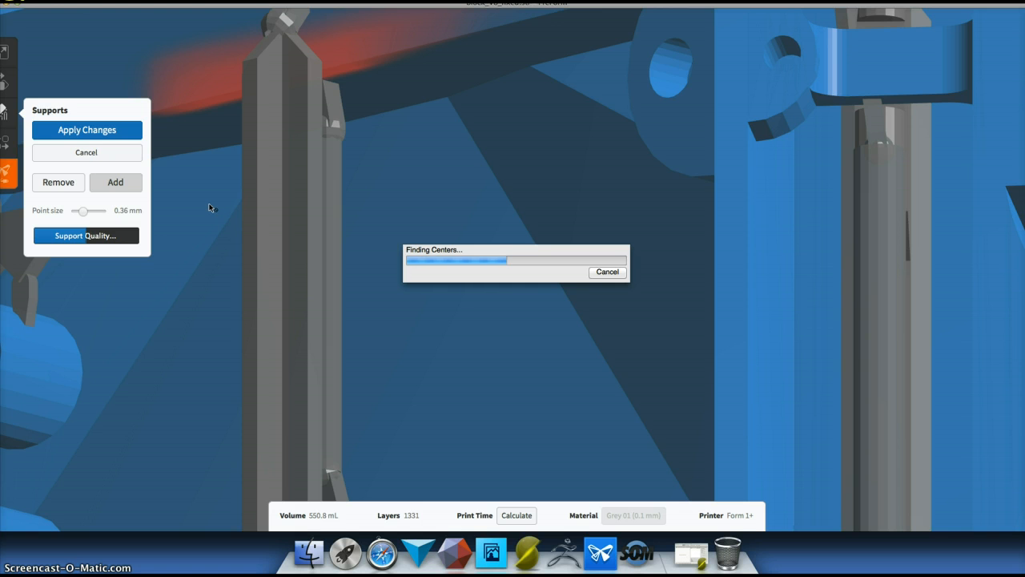
# Add two more support points along the crossbeam's underside, one near each remaining red-marked area
pyautogui.scroll(4, 208, 208)
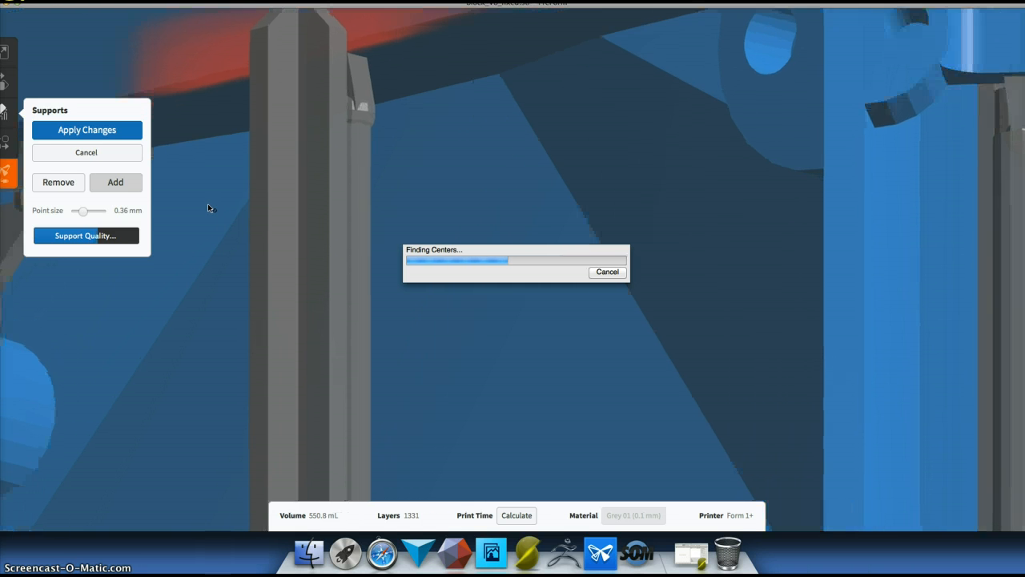
pyautogui.scroll(-3, 208, 207)
pyautogui.scroll(4, 208, 207)
pyautogui.scroll(-3, 208, 208)
pyautogui.scroll(-3, 208, 206)
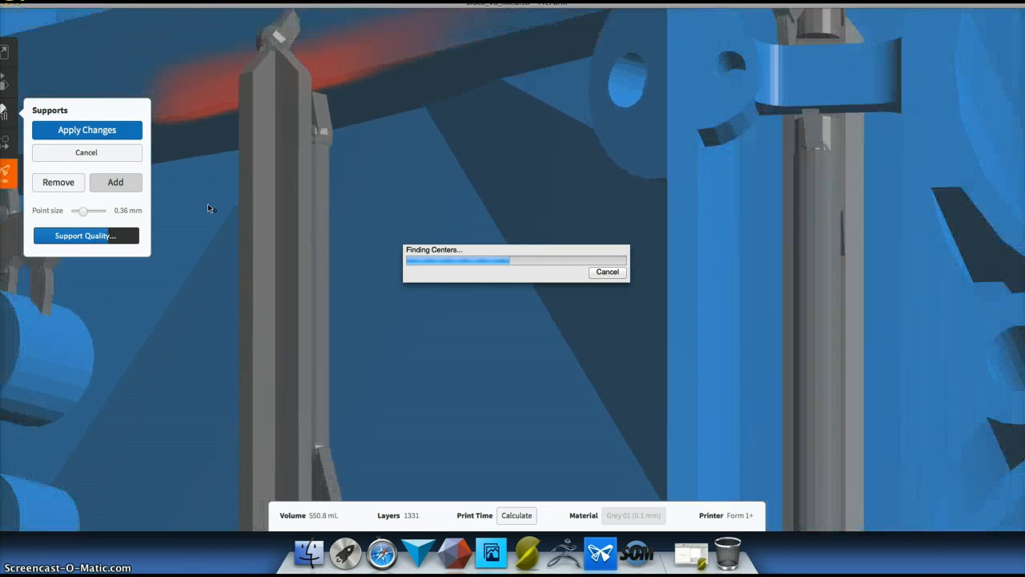
pyautogui.moveTo(208, 206); pyautogui.dragTo(209, 241, button='right')
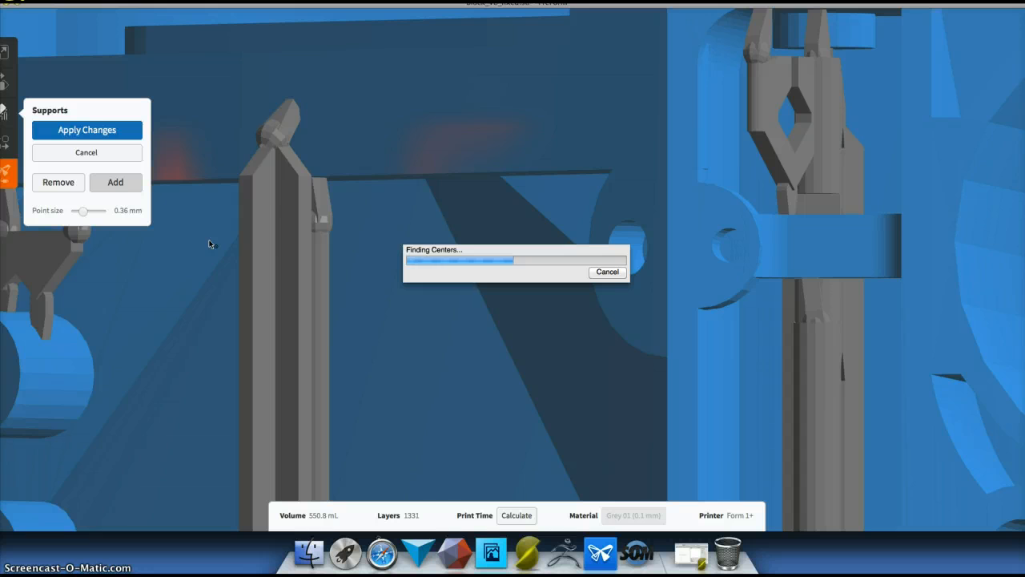
pyautogui.moveTo(423, 173); pyautogui.dragTo(442, 152, button='right')
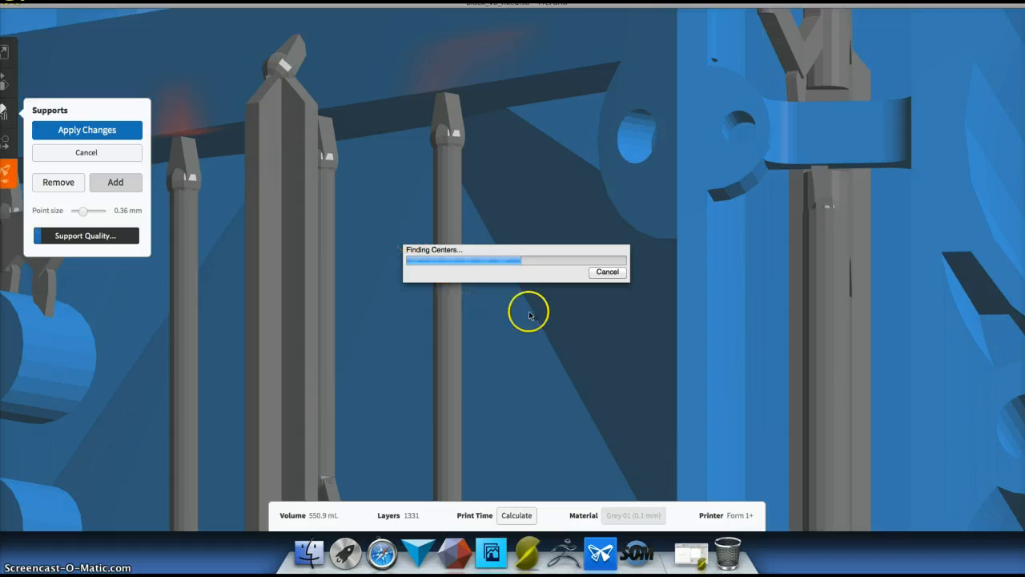
pyautogui.scroll(-5, 529, 315)
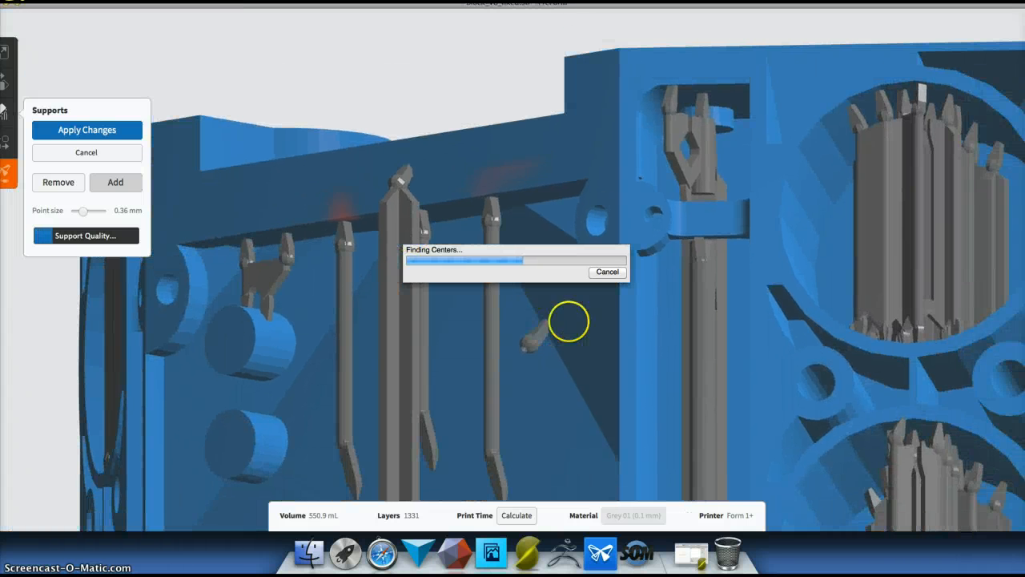
# Remove the thin internal support near the middle of the block's uppermost cylinder bore
pyautogui.click(37, 183)
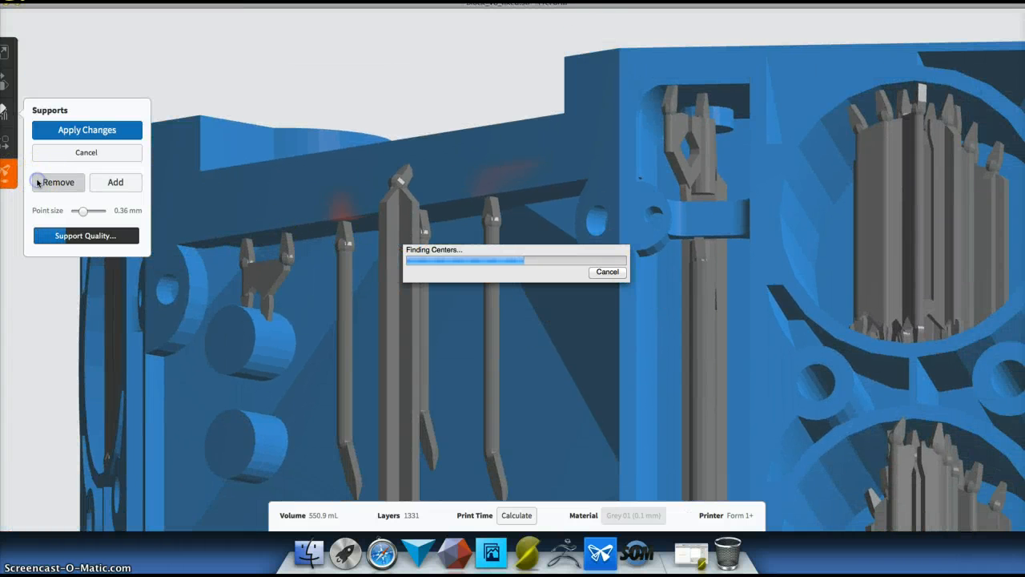
pyautogui.moveTo(892, 161); pyautogui.dragTo(808, 181, button='right')
pyautogui.scroll(3, 652, 227)
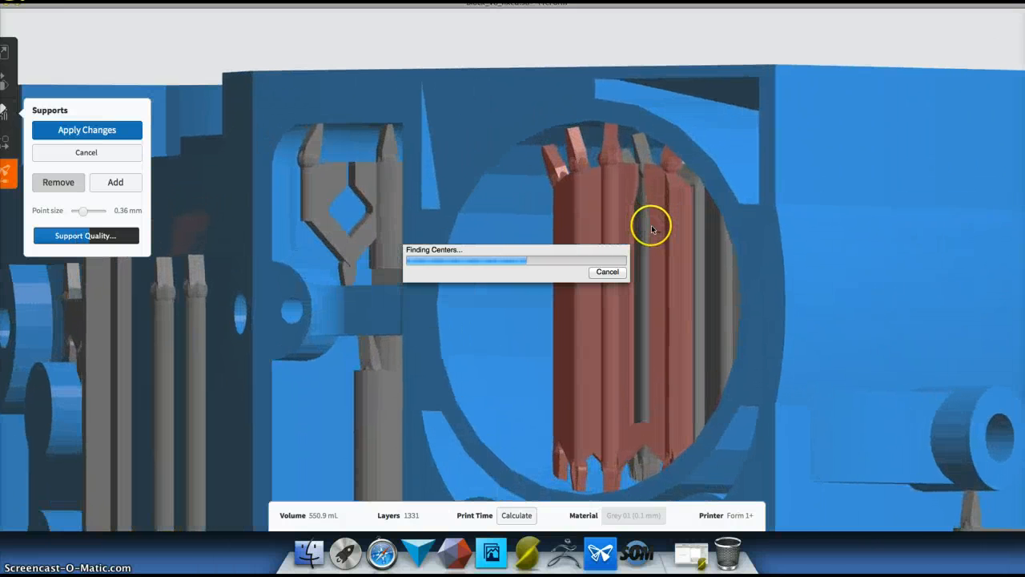
pyautogui.scroll(3, 650, 224)
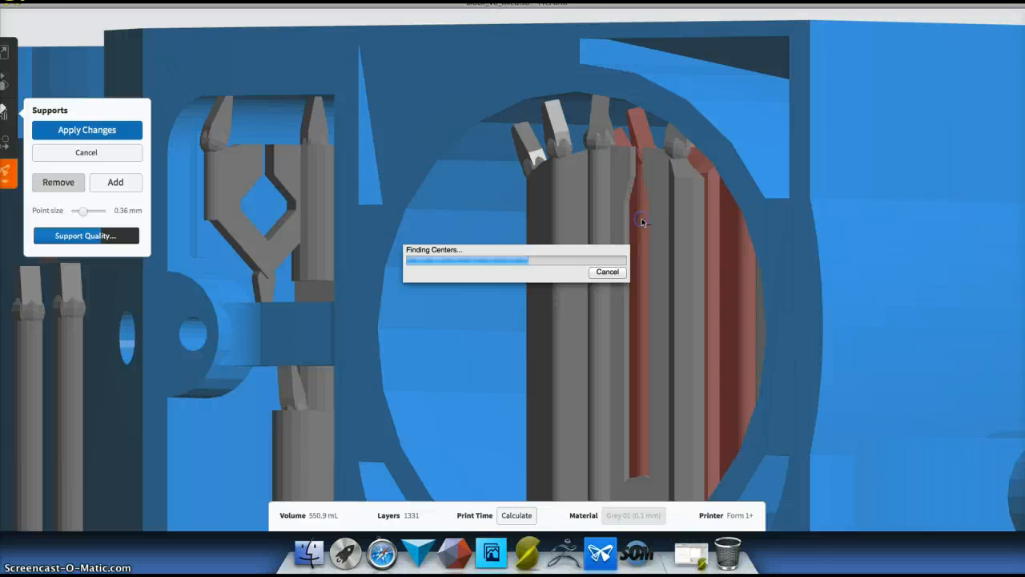
pyautogui.click(642, 222)
pyautogui.moveTo(641, 221); pyautogui.dragTo(664, 217, button='right')
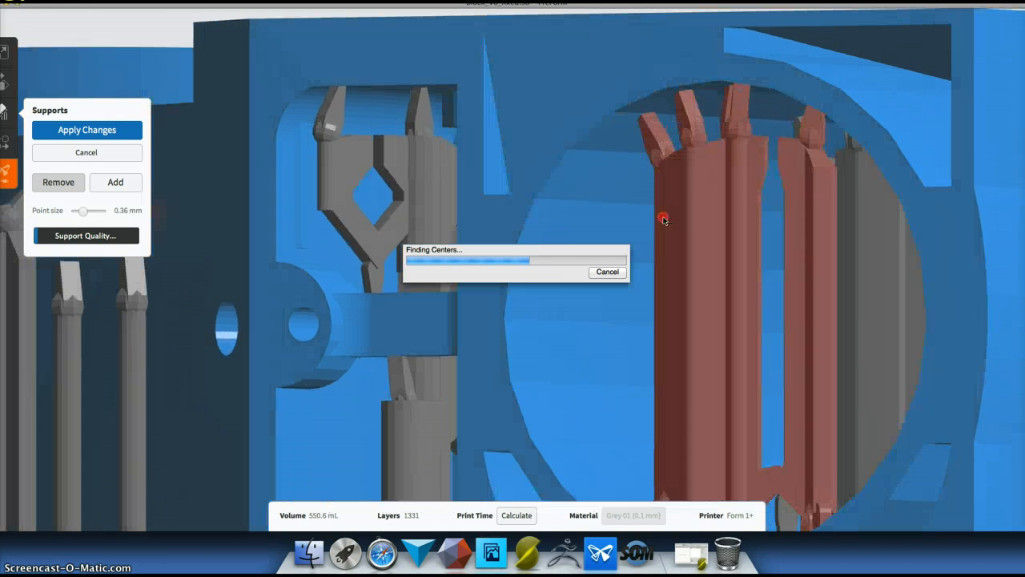
# Remove the highlighted cluster of internal supports near the front of the block's uppermost cylinder bore
pyautogui.click(807, 215)
pyautogui.moveTo(806, 213); pyautogui.dragTo(762, 227, button='right')
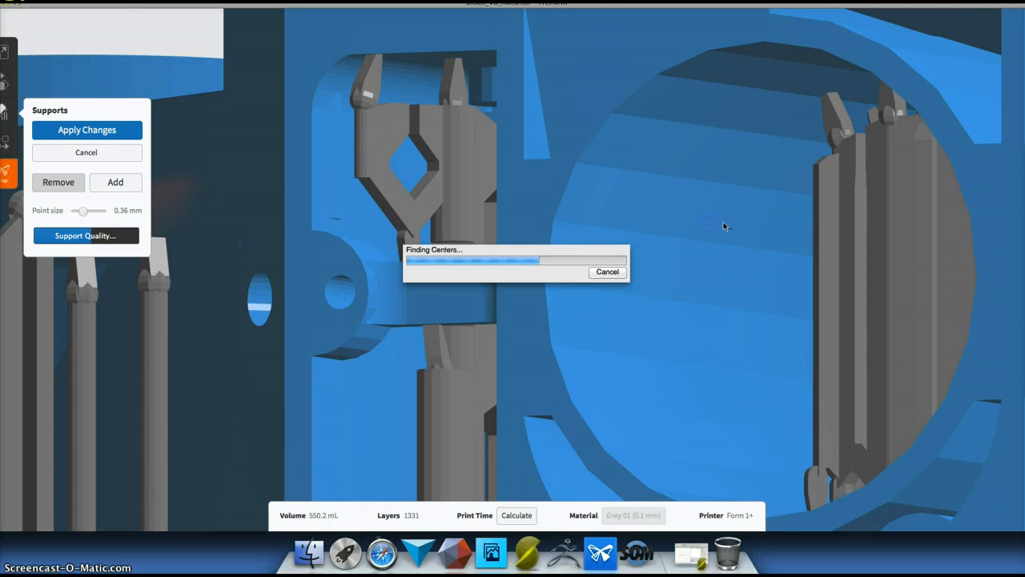
pyautogui.moveTo(831, 220); pyautogui.dragTo(879, 236, button='right')
pyautogui.scroll(-6, 857, 231)
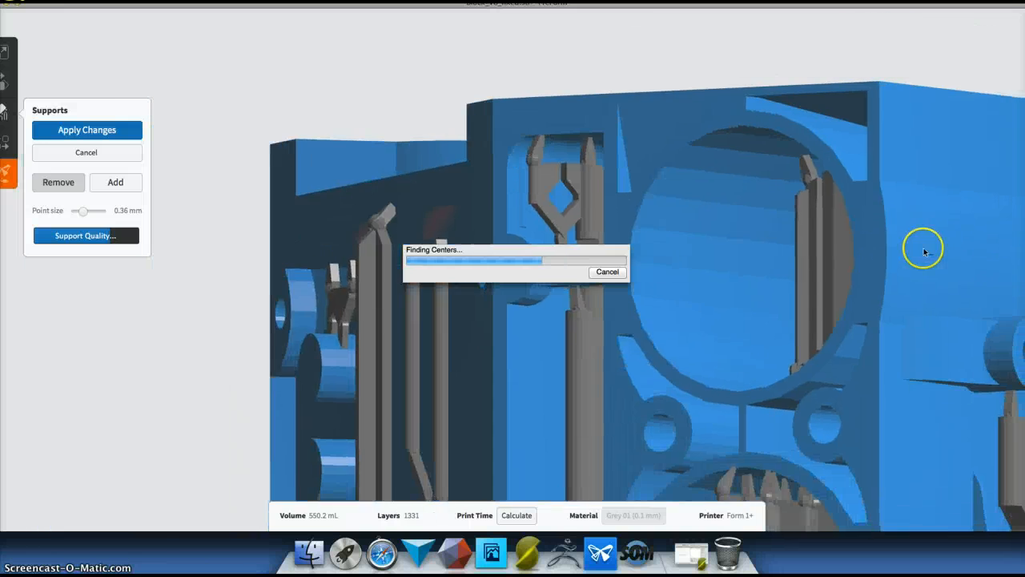
pyautogui.scroll(-2, 992, 246)
pyautogui.scroll(6, 994, 242)
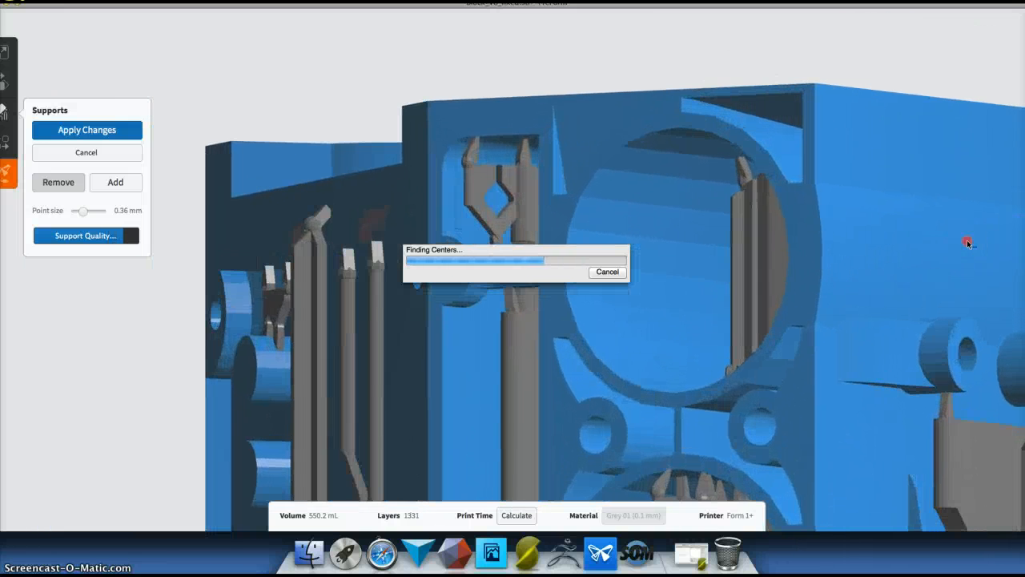
pyautogui.moveTo(968, 242); pyautogui.dragTo(1020, 254, button='right')
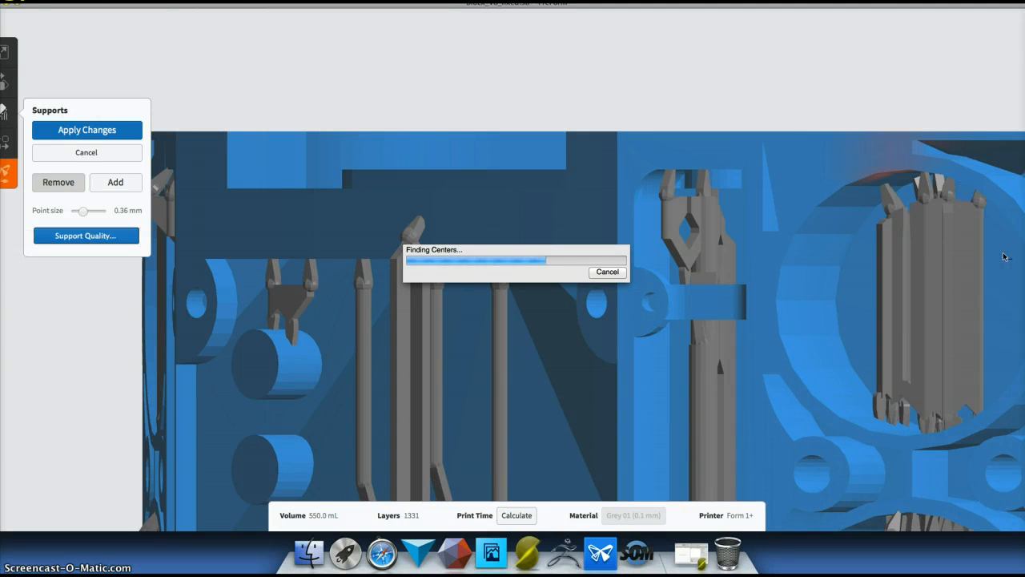
# Add a support point to the red-marked area on the ceiling of the uppermost cylinder bore
pyautogui.moveTo(960, 270)
pyautogui.mouseDown()
pyautogui.moveTo(889, 258)
pyautogui.moveTo(849, 264)
pyautogui.moveTo(847, 245)
pyautogui.moveTo(904, 235)
pyautogui.moveTo(435, 265)
pyautogui.mouseUp()
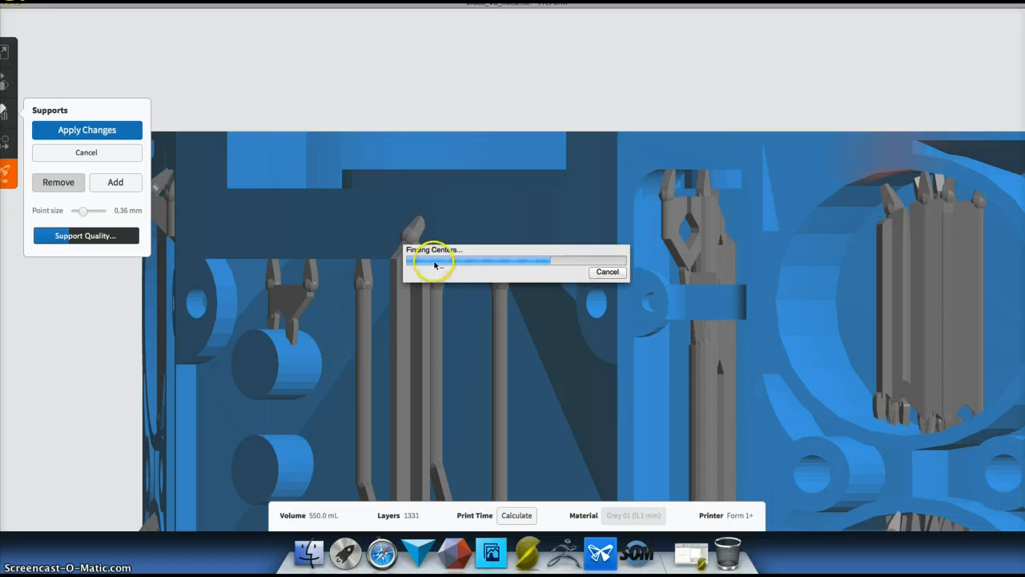
pyautogui.scroll(4, 435, 265)
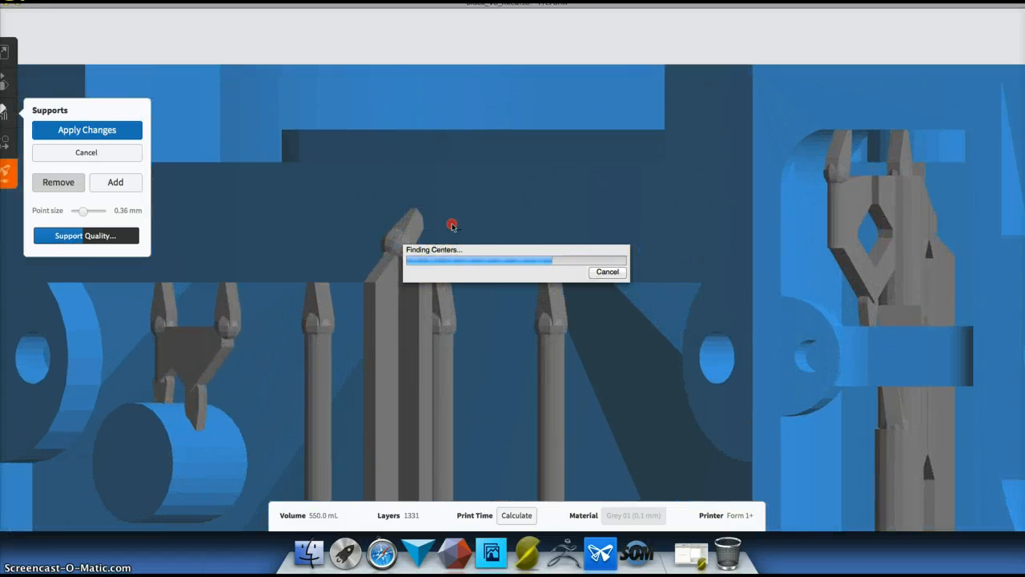
pyautogui.moveTo(453, 227); pyautogui.dragTo(492, 190, button='right')
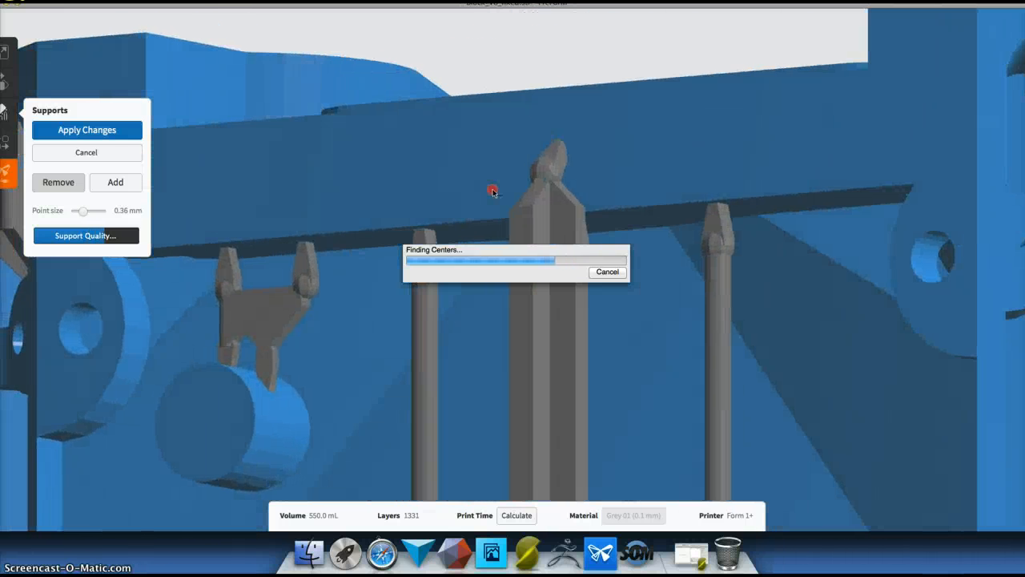
pyautogui.scroll(-5, 500, 193)
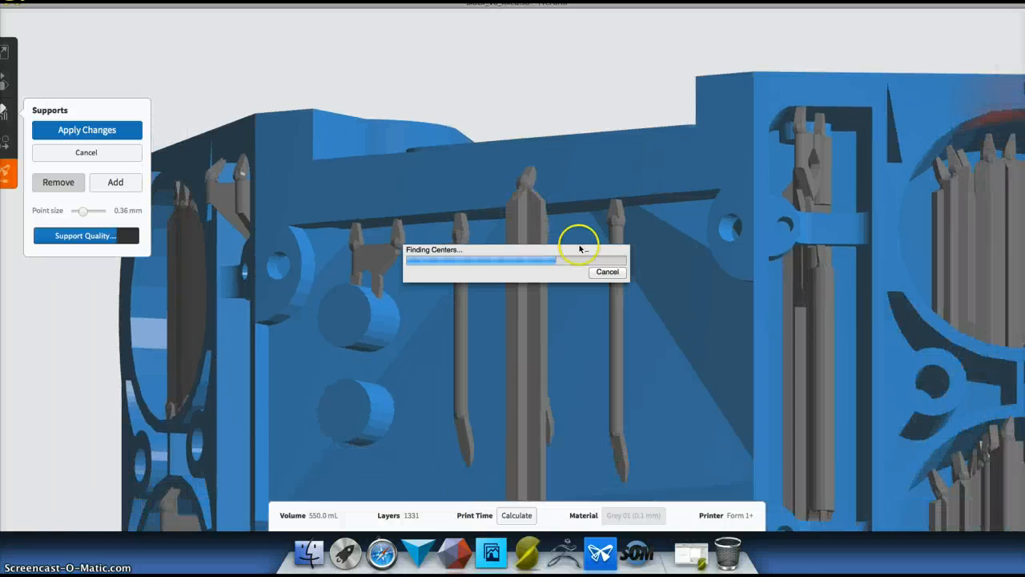
pyautogui.moveTo(911, 274); pyautogui.dragTo(936, 227, button='right')
pyautogui.scroll(5, 931, 140)
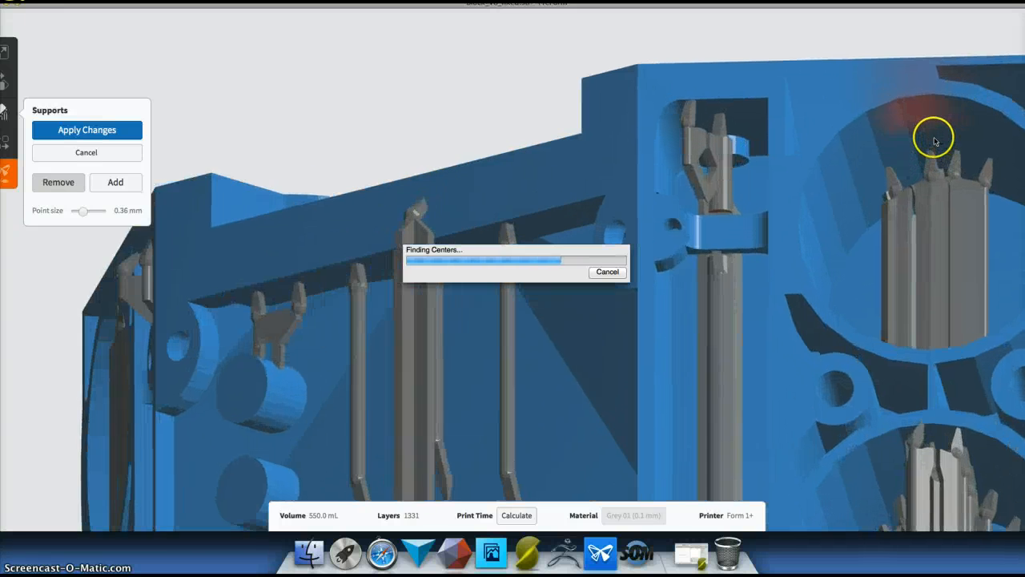
pyautogui.scroll(3, 940, 141)
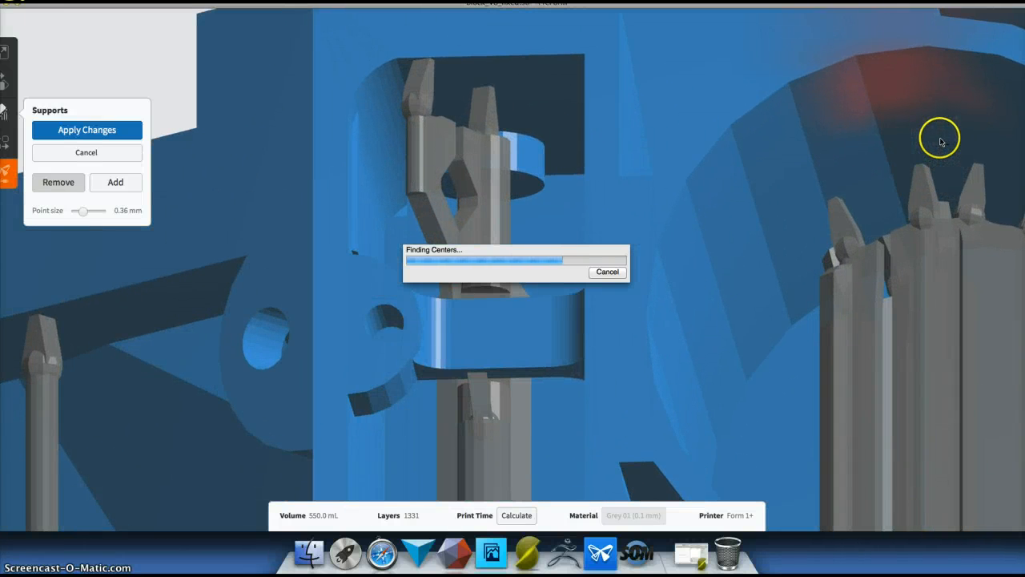
pyautogui.click(113, 184)
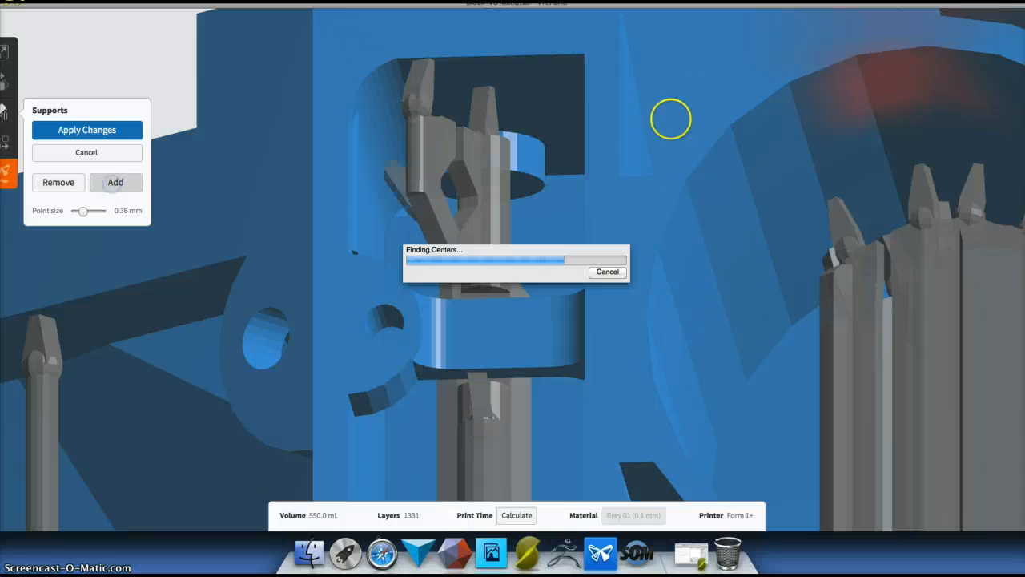
pyautogui.click(891, 57)
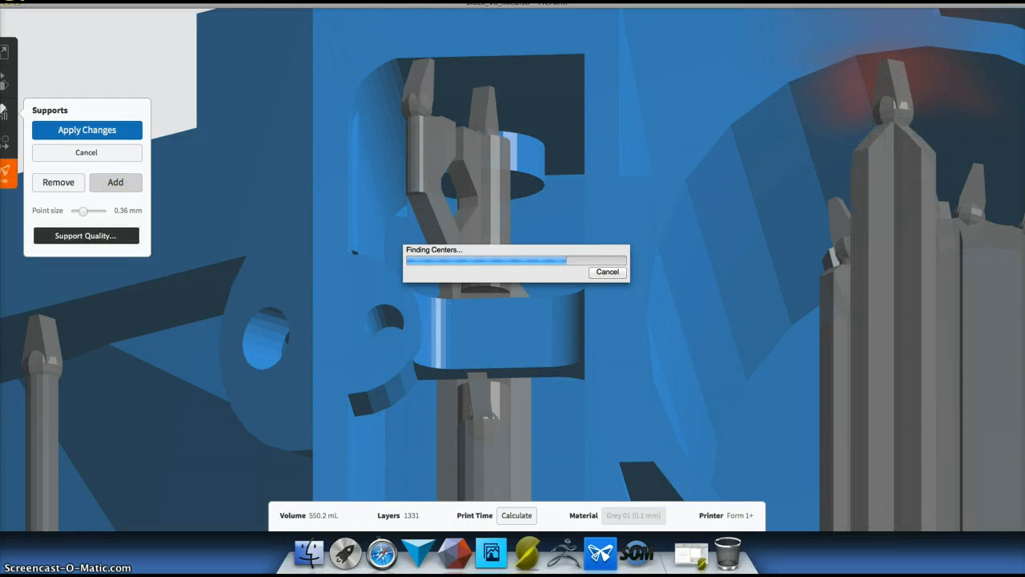
pyautogui.scroll(-3, 875, 118)
pyautogui.scroll(-1, 889, 148)
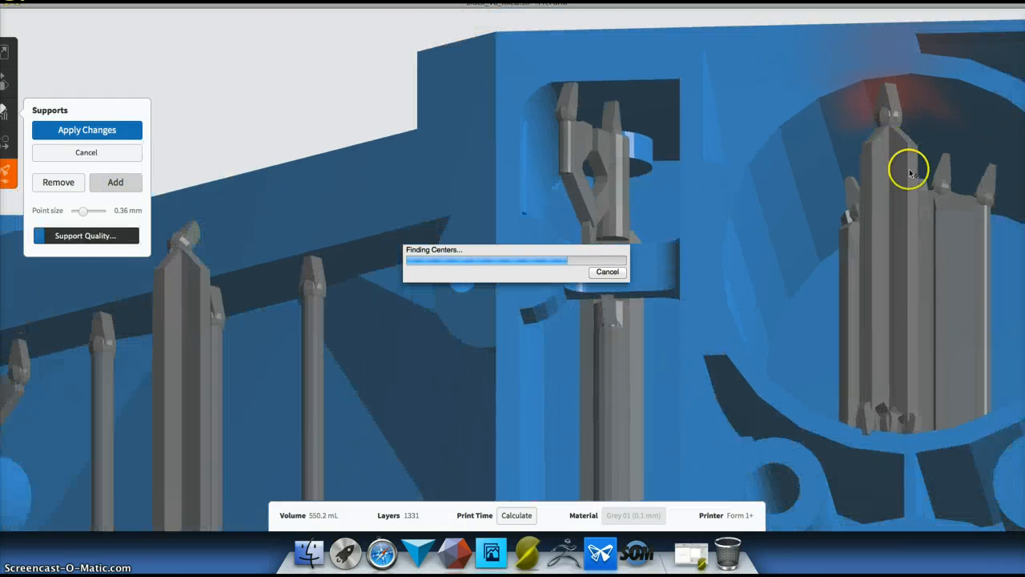
pyautogui.scroll(-1, 908, 167)
pyautogui.scroll(-1, 945, 263)
pyautogui.scroll(-1, 913, 251)
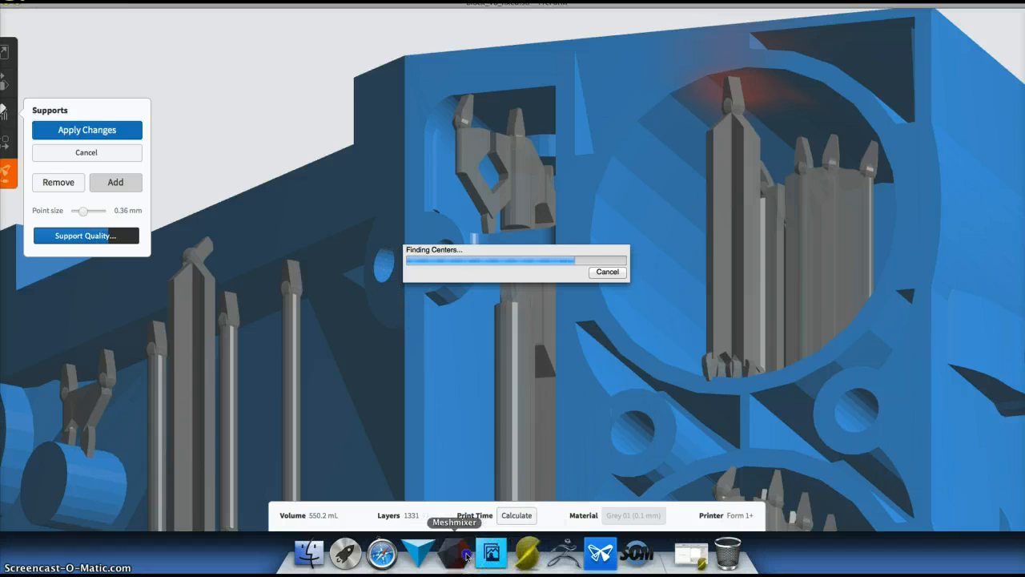
# Switch to Meshmixer, inspect the snowflake ornament's Make Solid preview and accept the solid
pyautogui.click(462, 554)
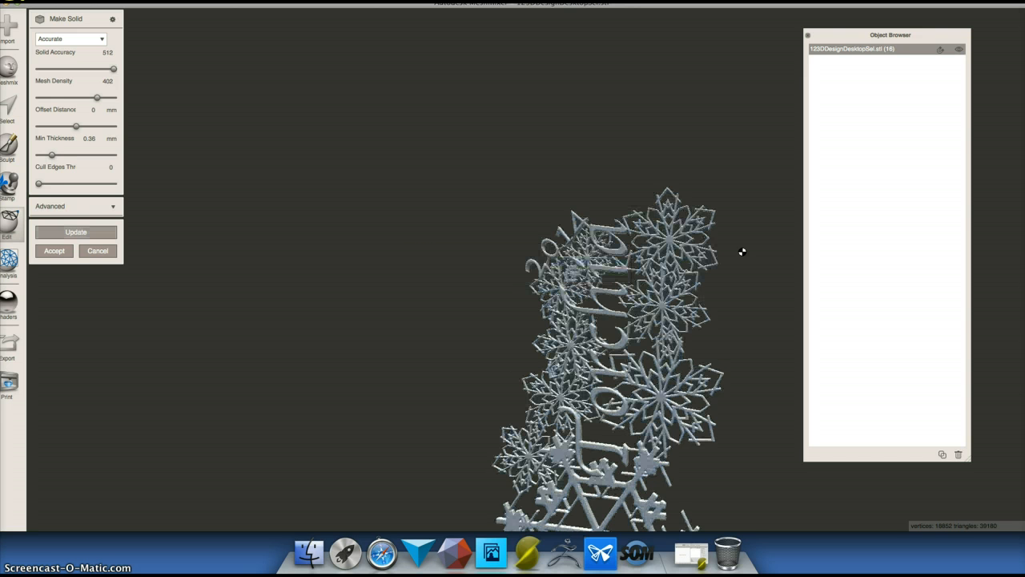
pyautogui.scroll(4, 614, 421)
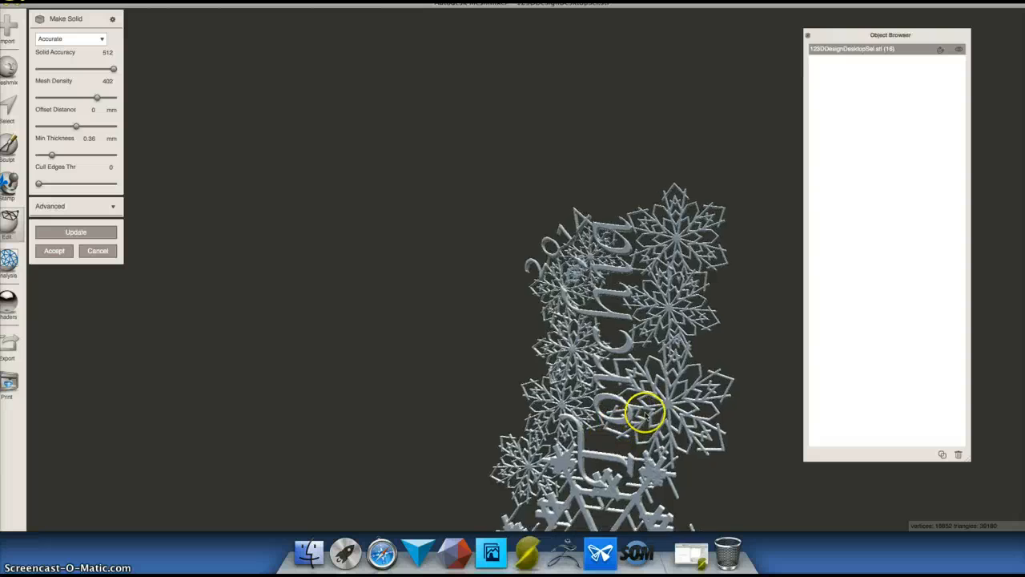
pyautogui.scroll(-8, 682, 424)
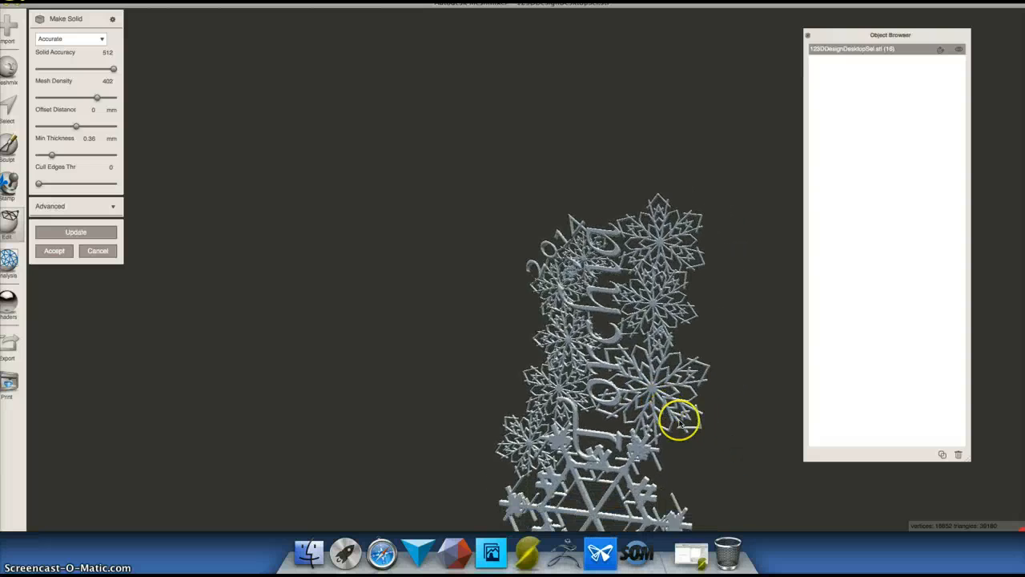
pyautogui.scroll(8, 670, 503)
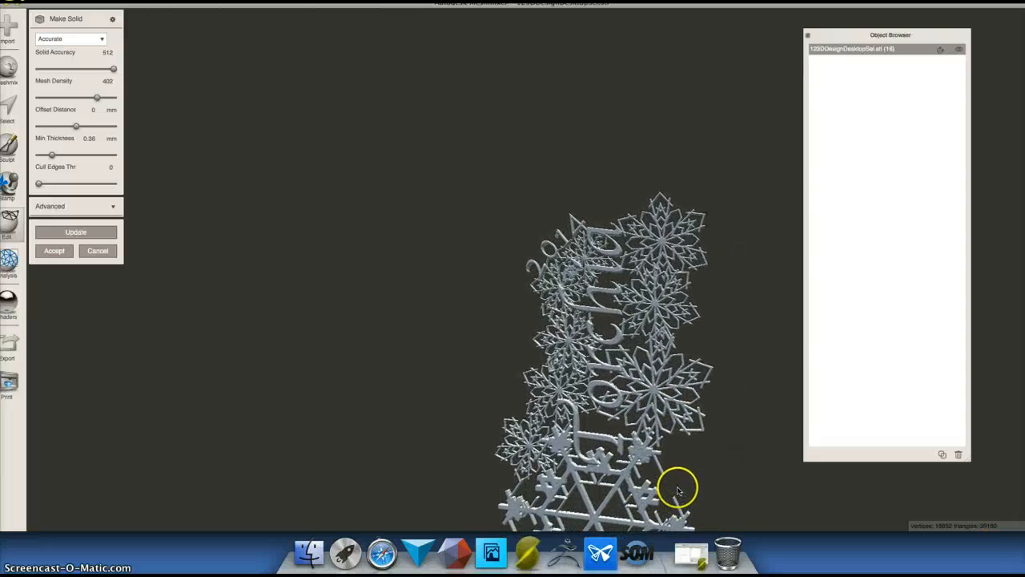
pyautogui.moveTo(607, 434); pyautogui.dragTo(791, 432, button='right')
pyautogui.click(808, 35)
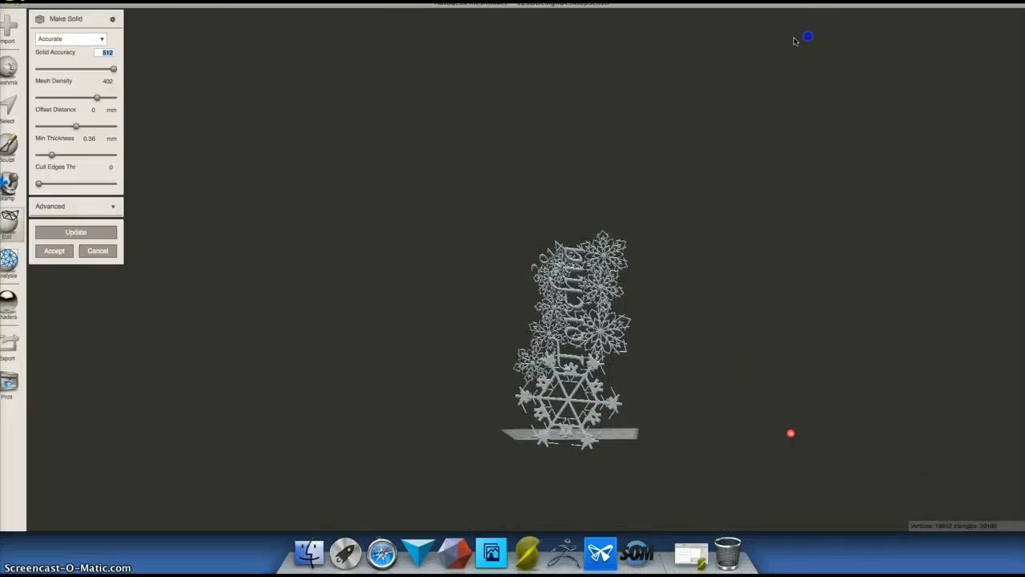
pyautogui.click(64, 252)
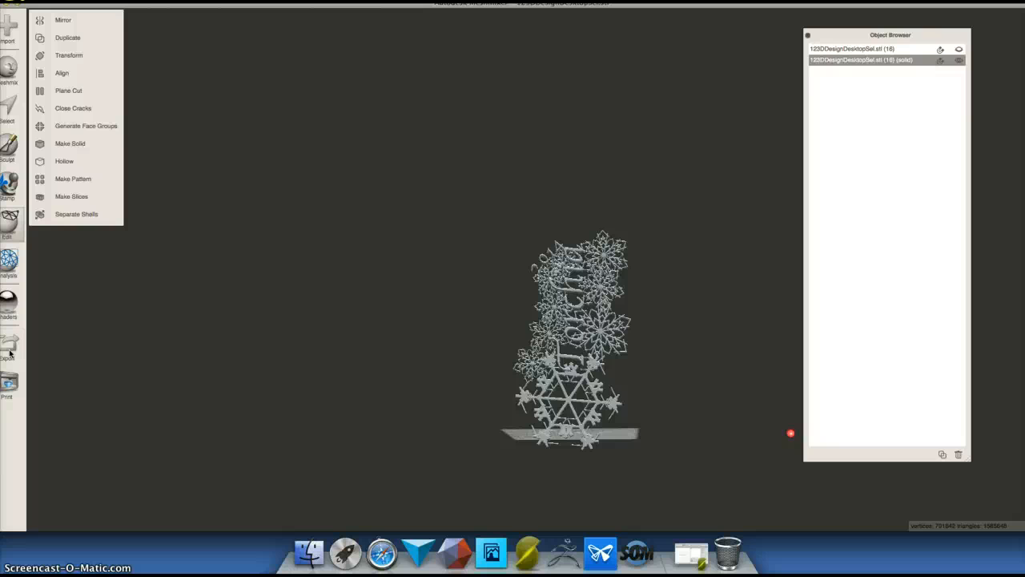
# Export the solid ornament to the Desktop in STL ASCII Format, naming the file with the surname on the ornament followed by "no owl"
pyautogui.click(10, 353)
pyautogui.click(235, 300)
pyautogui.write('T')
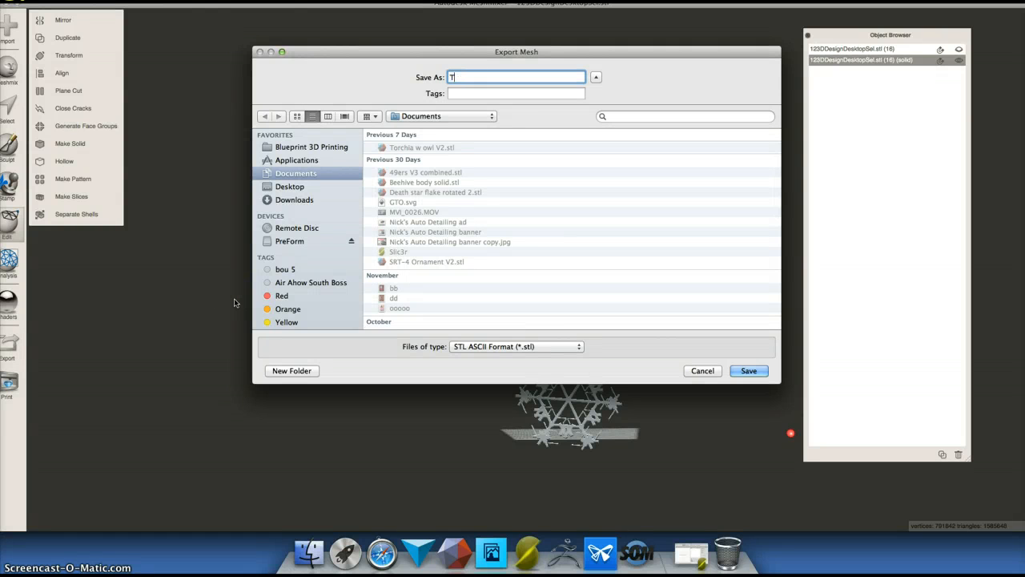
pyautogui.write('orchia no owl')
pyautogui.click(288, 187)
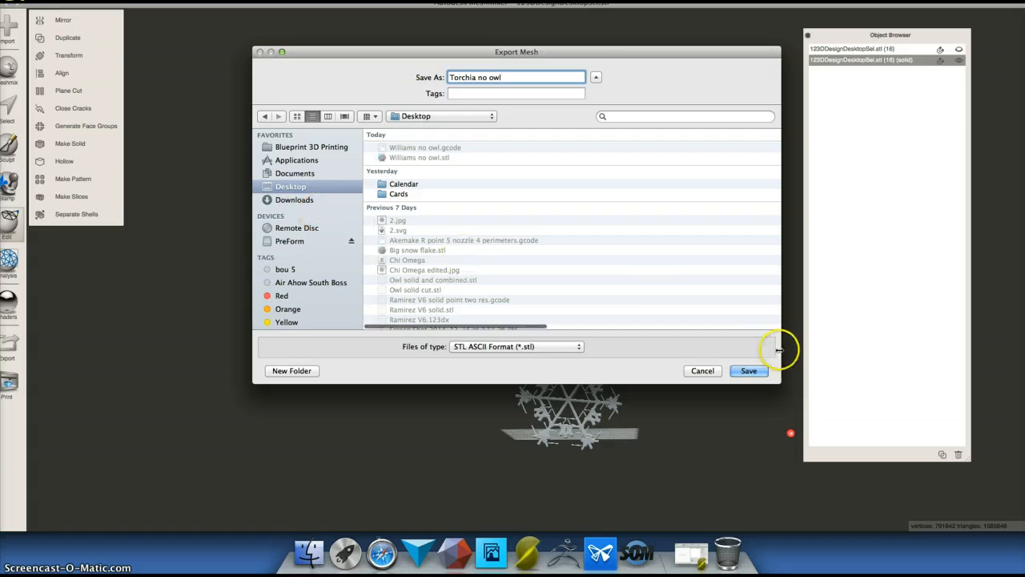
pyautogui.click(751, 369)
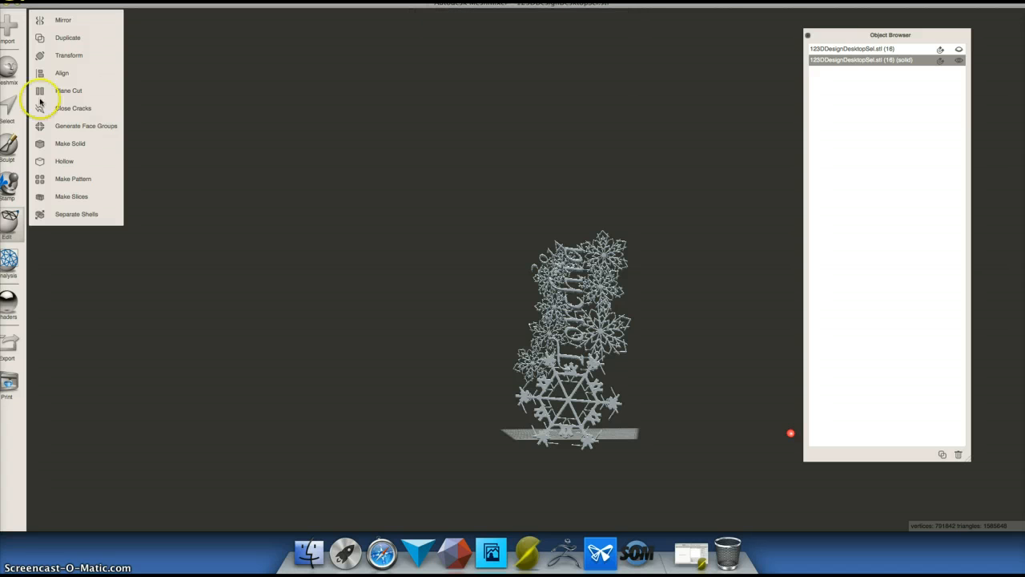
# Quit Meshmixer without saving the document and minimize the PreForm window to reveal the desktop
pyautogui.press('super+q')
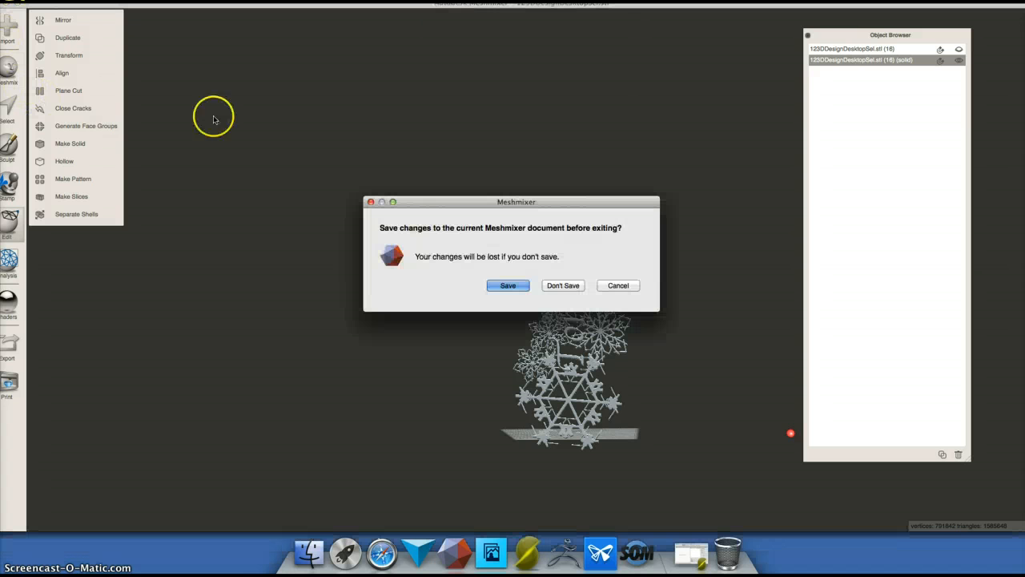
pyautogui.click(542, 281)
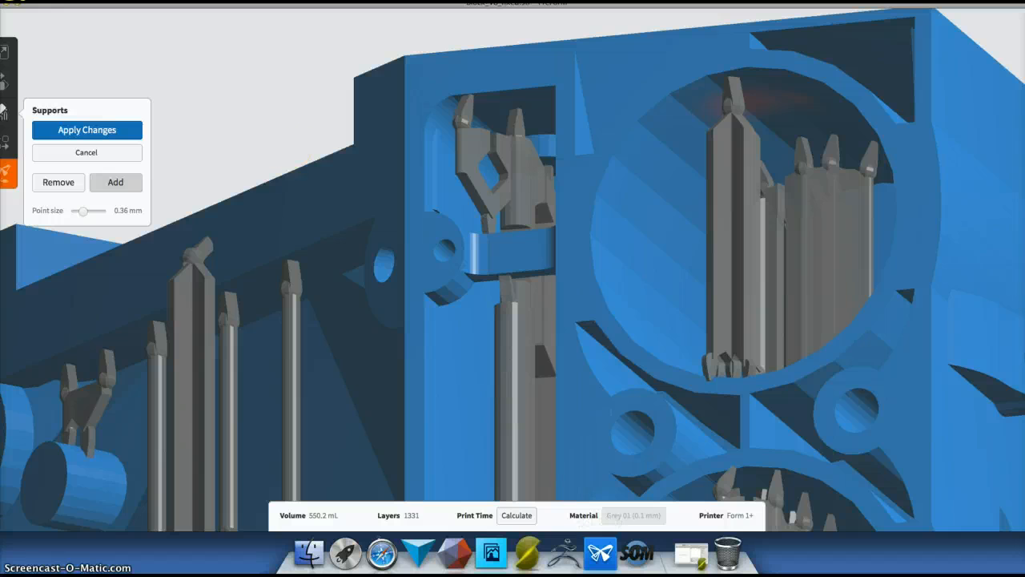
pyautogui.click(7, 4)
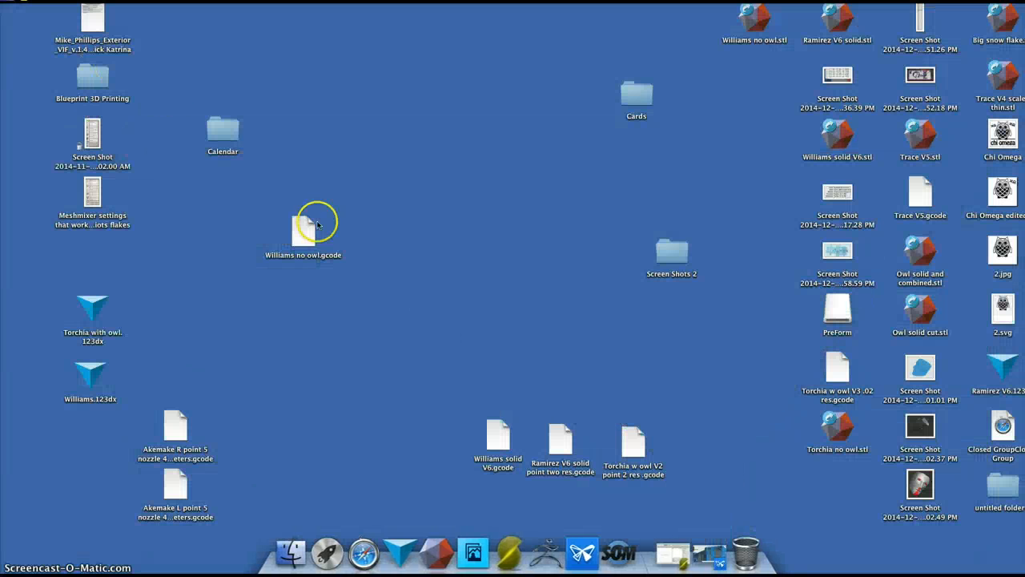
# Restore Slic3r, load the newly exported "no owl" STL from the Desktop, and export its G-code to the Desktop under the suggested name
pyautogui.click(672, 554)
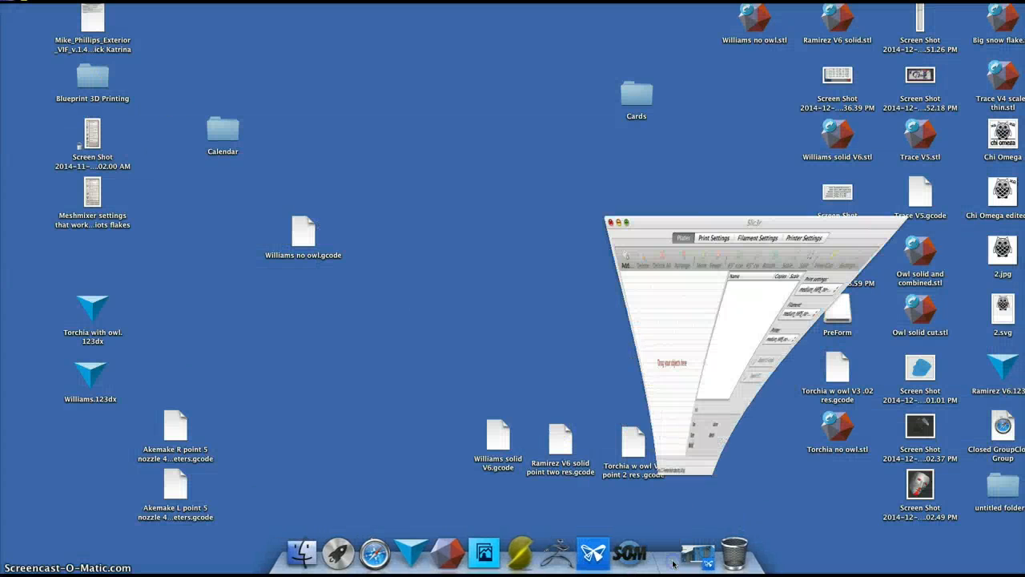
pyautogui.moveTo(630, 32); pyautogui.dragTo(240, 83)
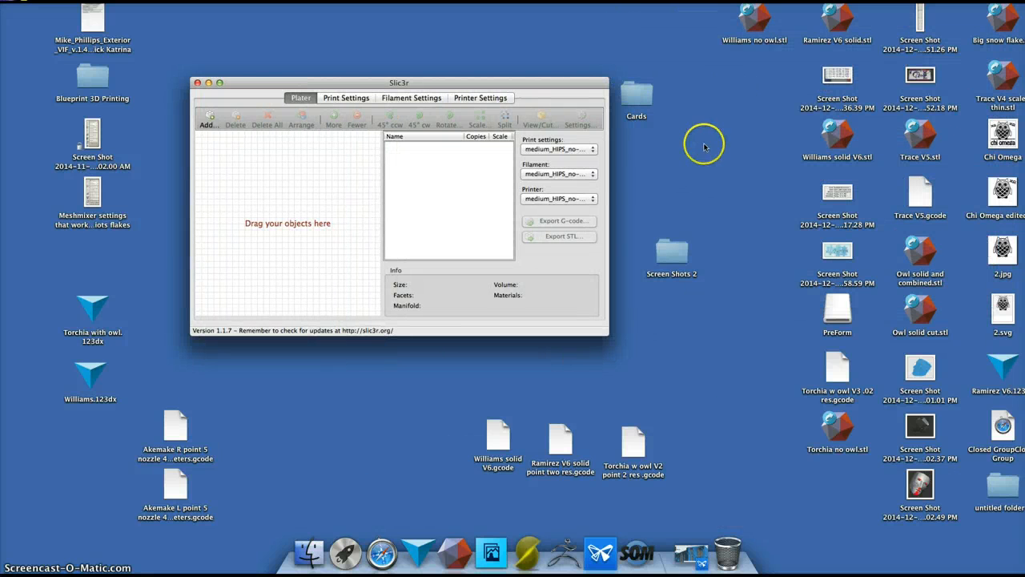
pyautogui.moveTo(837, 426); pyautogui.dragTo(313, 221)
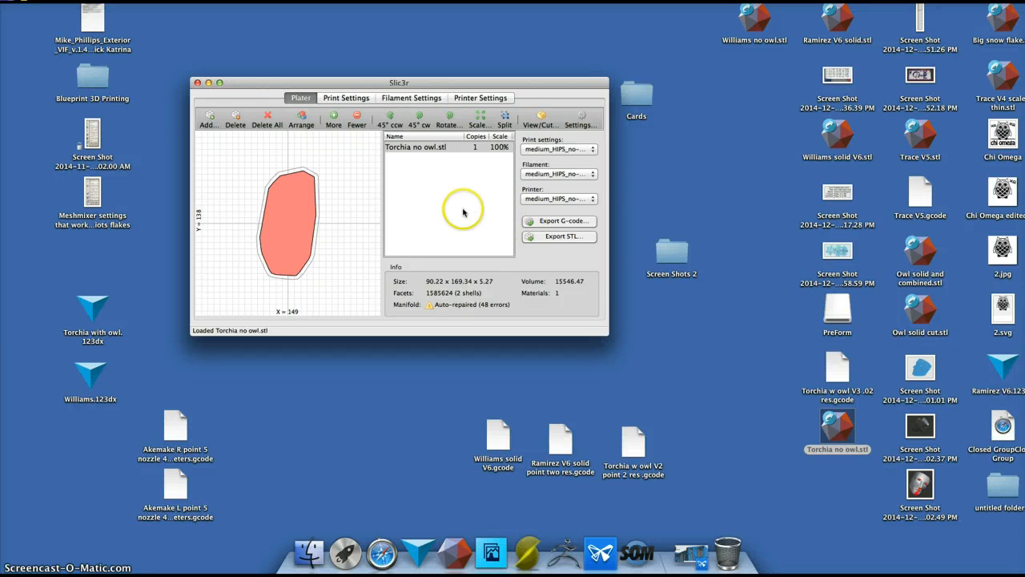
pyautogui.click(550, 224)
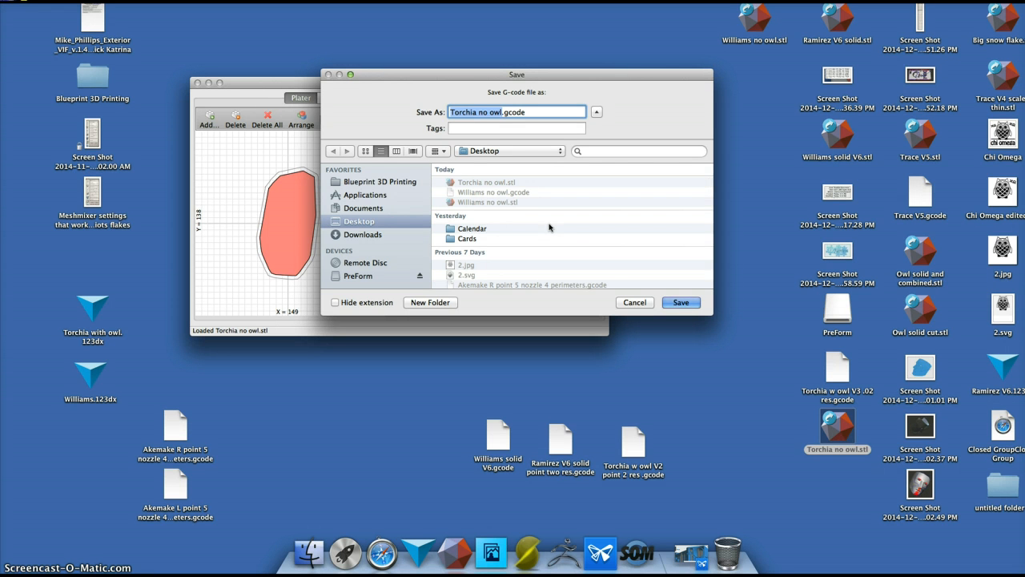
pyautogui.click(672, 303)
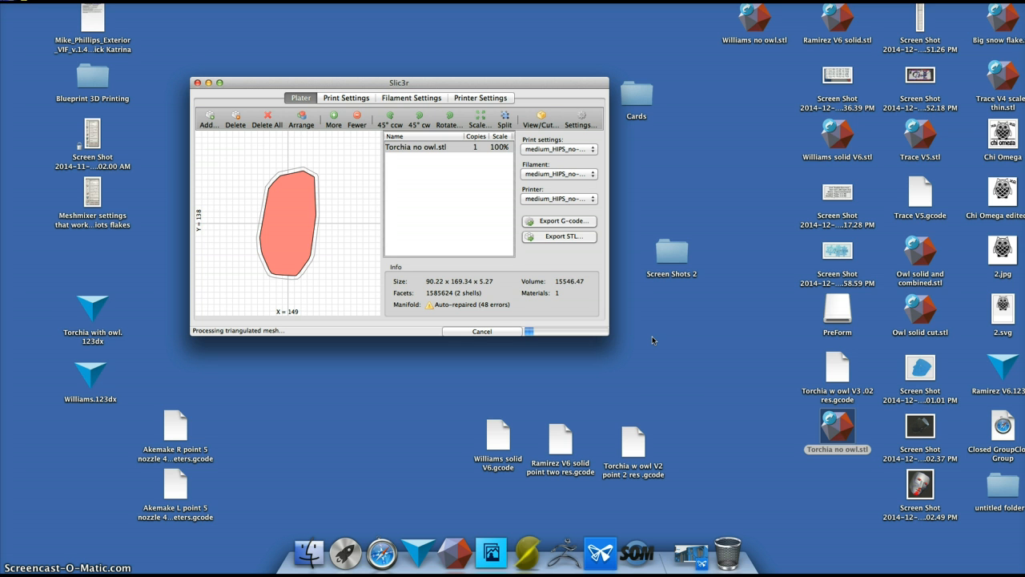
# Open the "w owl V2 point 2 res" G-code file from the desktop in an enlarged window and examine its toolpath commands
pyautogui.doubleClick(640, 449)
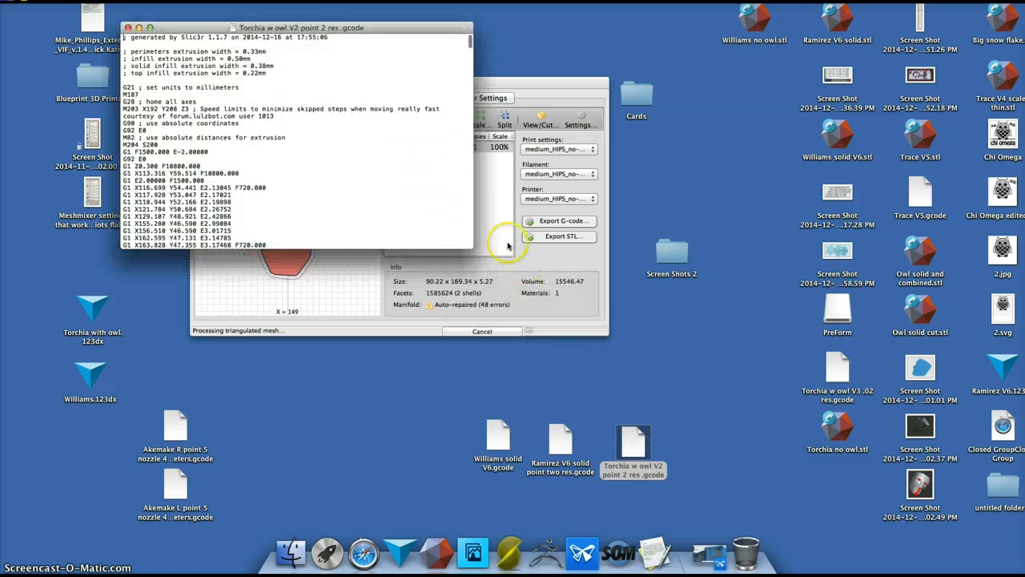
pyautogui.scroll(-15, 397, 186)
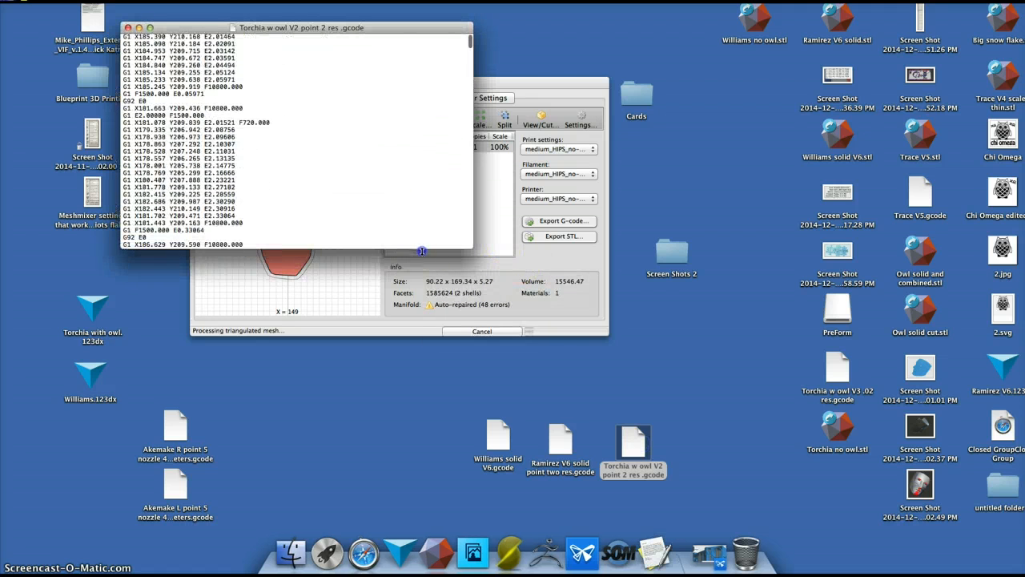
pyautogui.moveTo(422, 281); pyautogui.dragTo(407, 531)
pyautogui.scroll(-10, 339, 318)
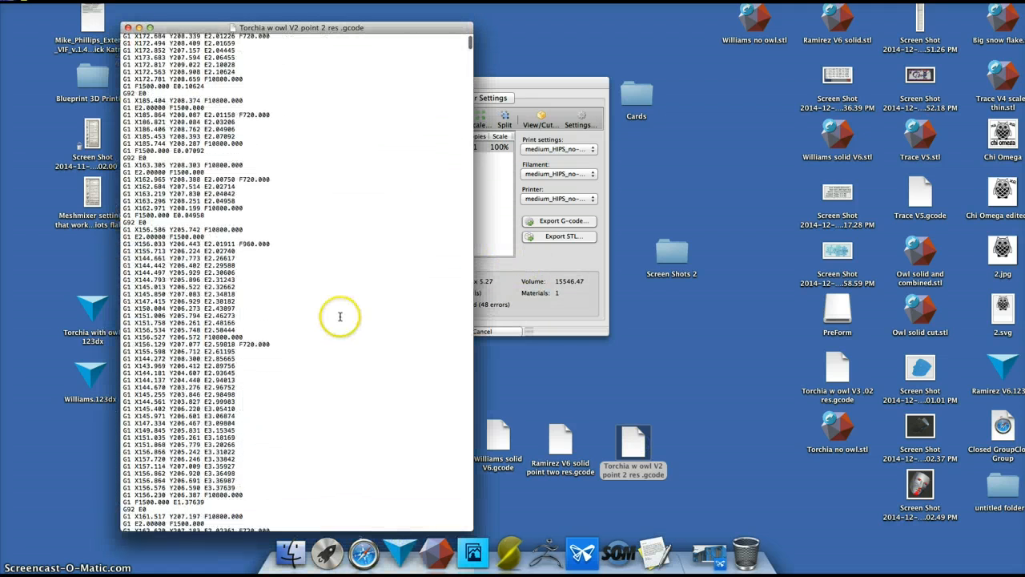
pyautogui.scroll(-15, 339, 318)
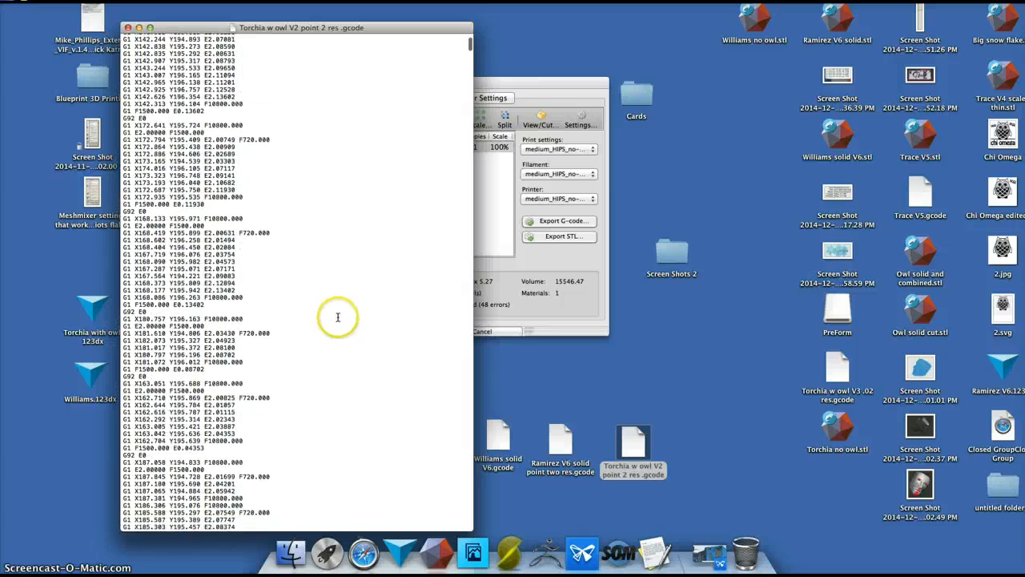
# Go to the end of the G-code file and examine the slicer settings, highlighting the infill and perimeter block and the start_gcode entry
pyautogui.scroll(-10, 345, 288)
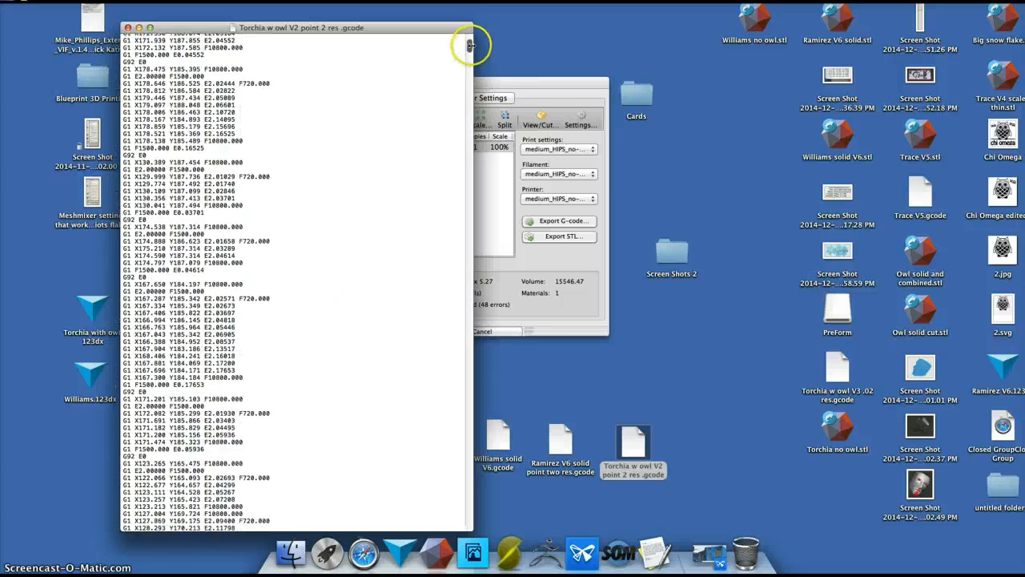
pyautogui.moveTo(470, 44); pyautogui.dragTo(468, 526)
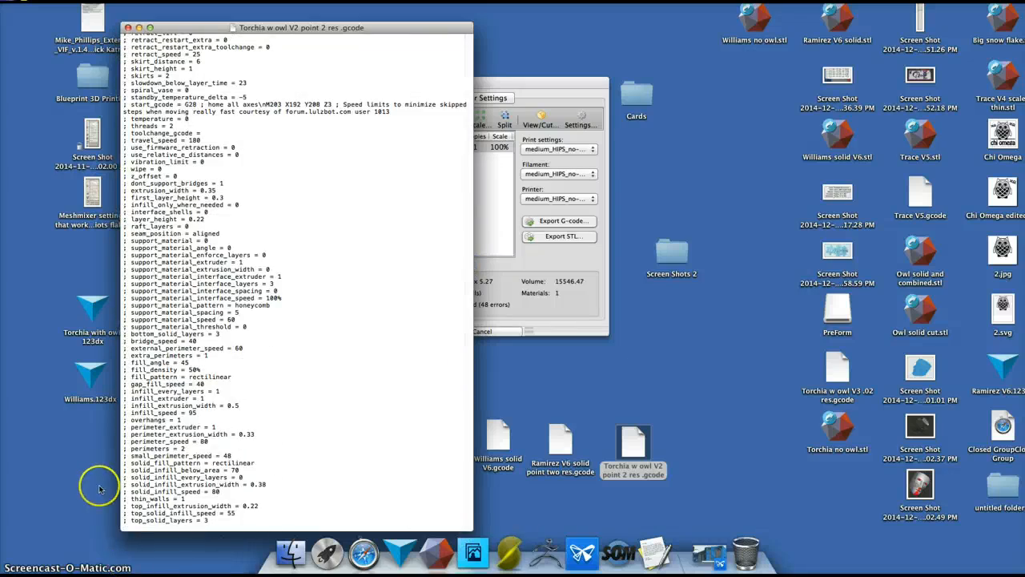
pyautogui.moveTo(210, 521); pyautogui.dragTo(171, 340)
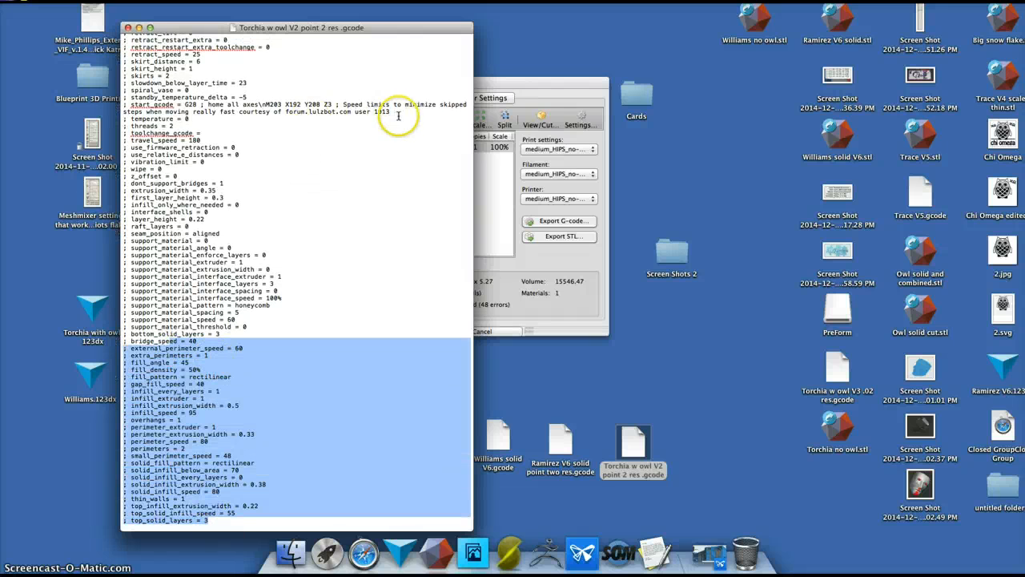
pyautogui.moveTo(396, 116); pyautogui.dragTo(102, 103)
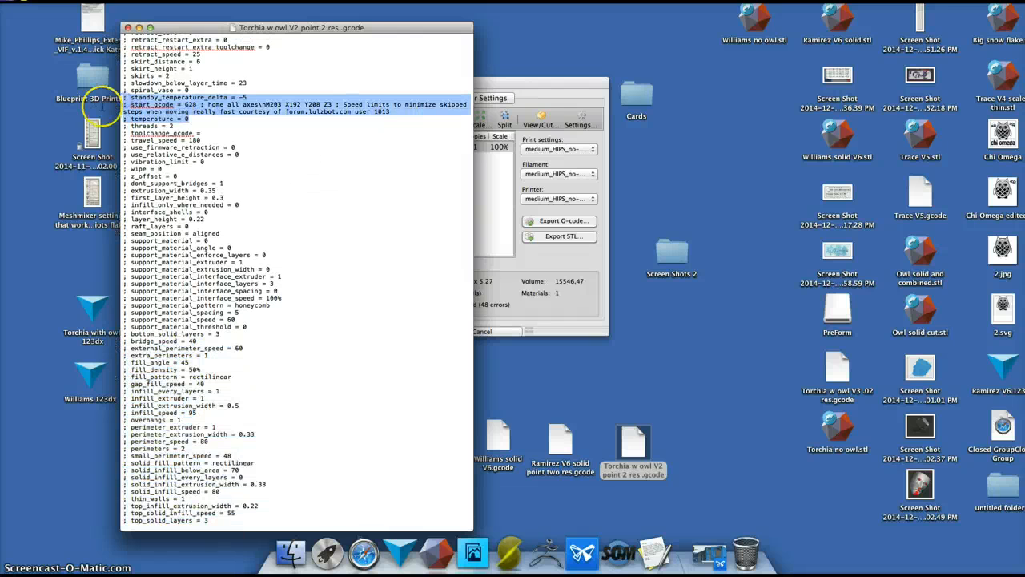
pyautogui.click(293, 133)
# Review the shutdown commands and last toolpath coordinates above the settings block, and close the G-code file to return to the desktop
pyautogui.scroll(15, 259, 206)
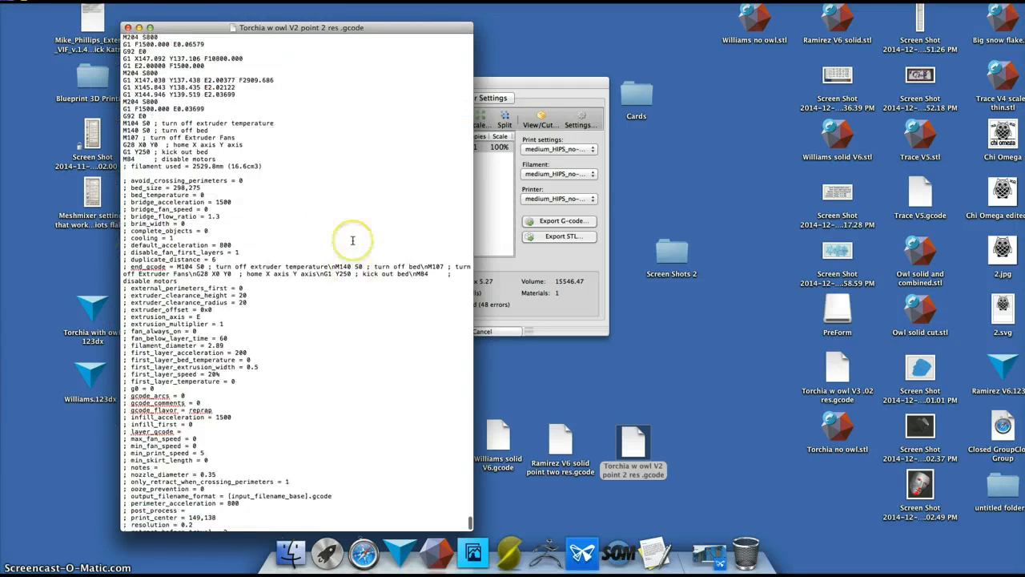
pyautogui.scroll(10, 353, 240)
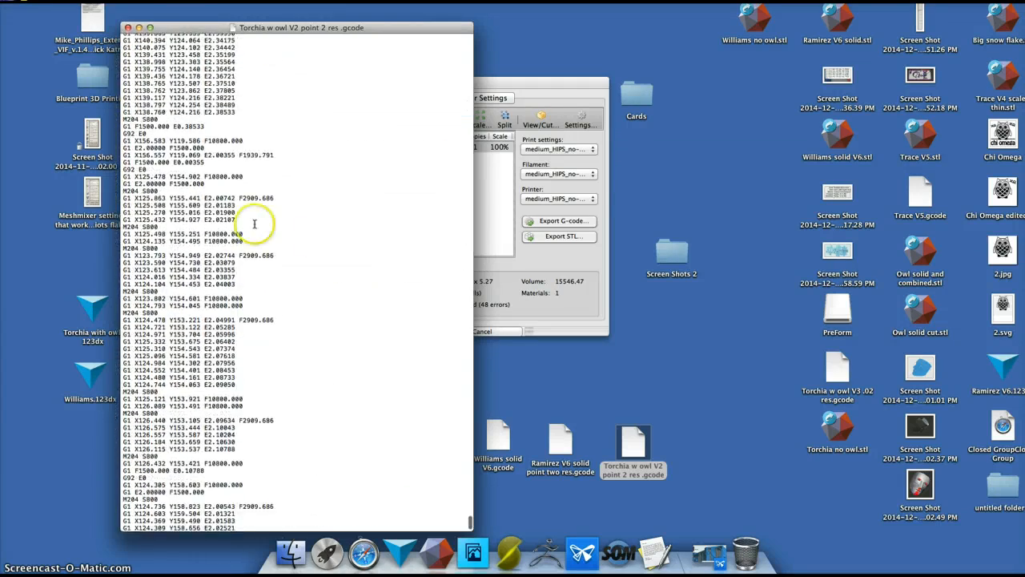
pyautogui.moveTo(216, 188); pyautogui.dragTo(259, 189)
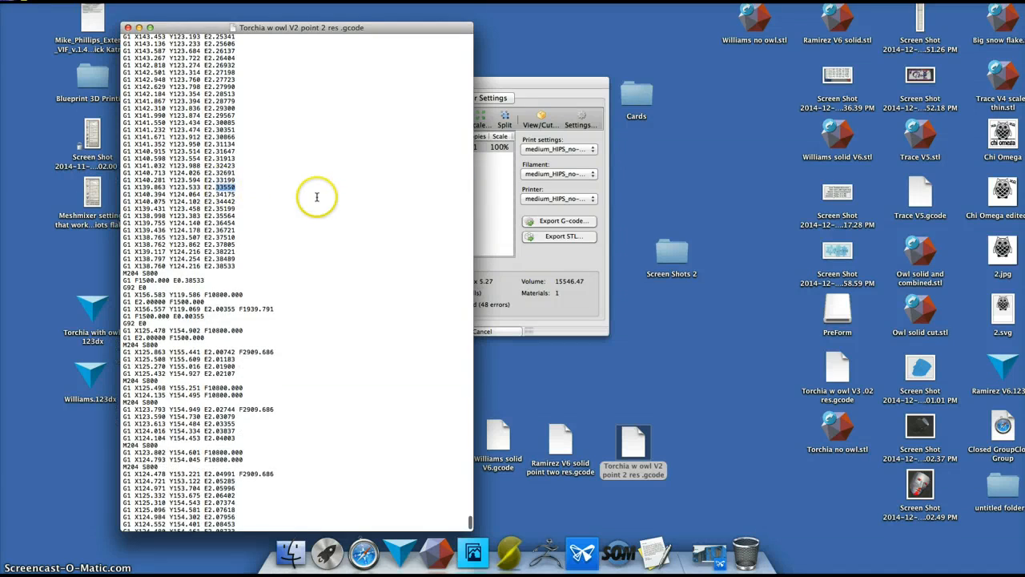
pyautogui.scroll(-20, 314, 202)
pyautogui.scroll(-10, 315, 208)
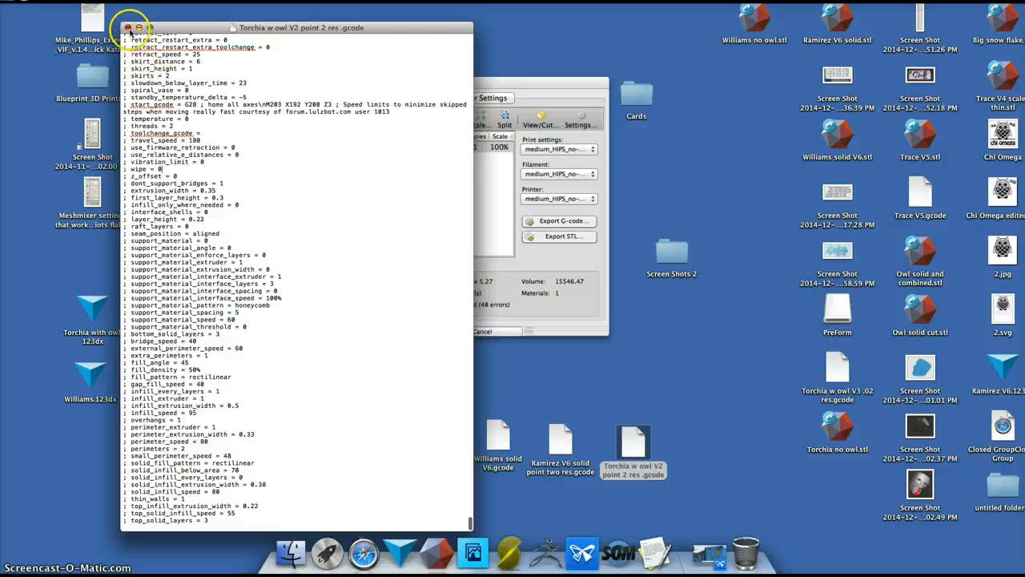
pyautogui.click(127, 28)
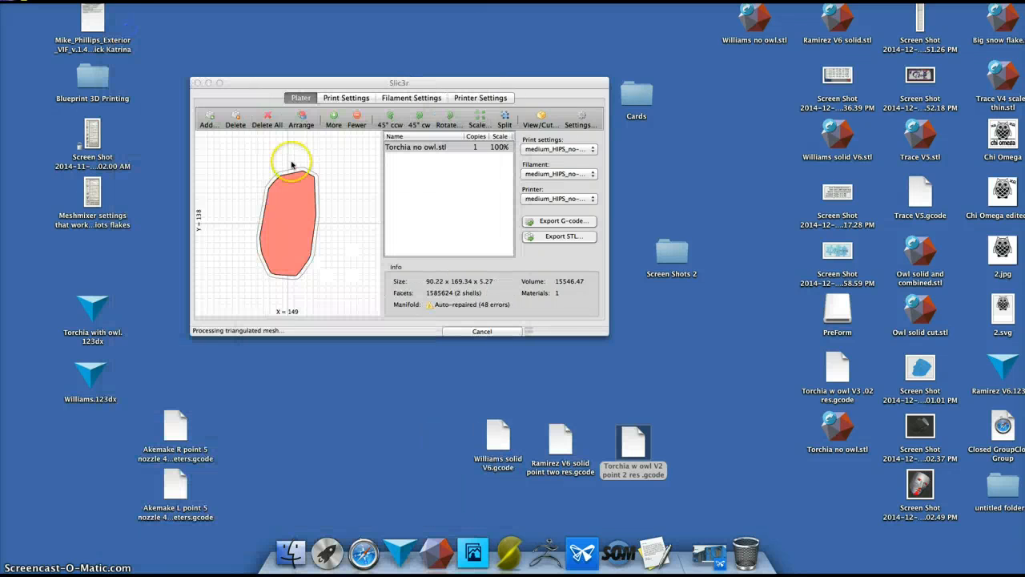
pyautogui.click(679, 343)
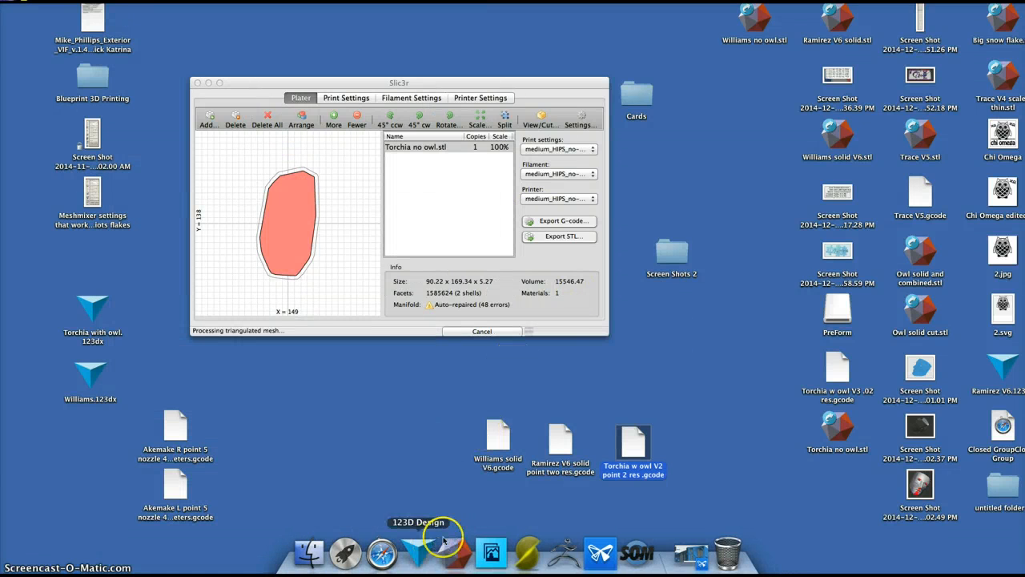